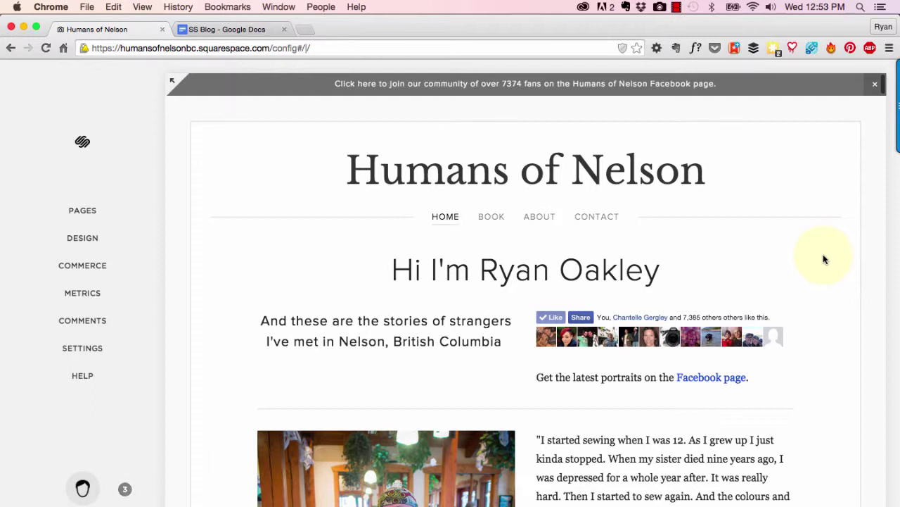
# Add a Blog page titled "Blog" to the site's top navigation.
pyautogui.click(90, 203)
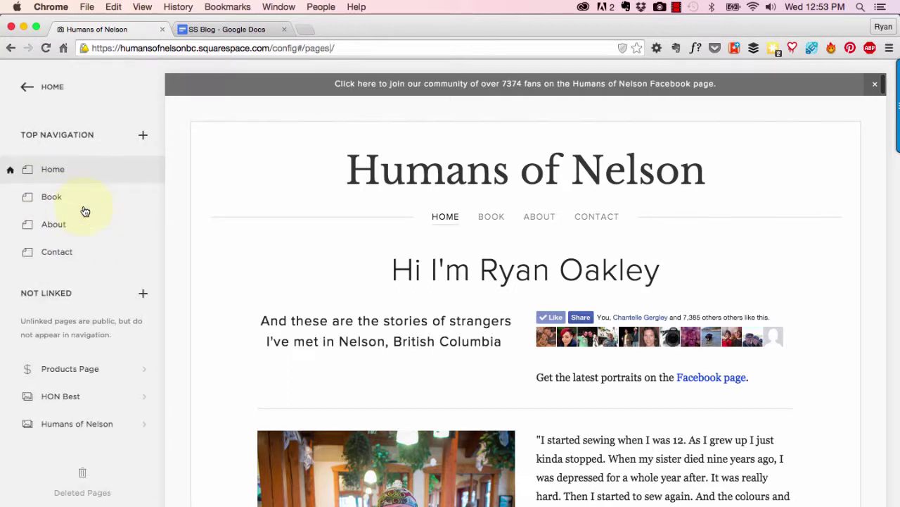
pyautogui.click(144, 139)
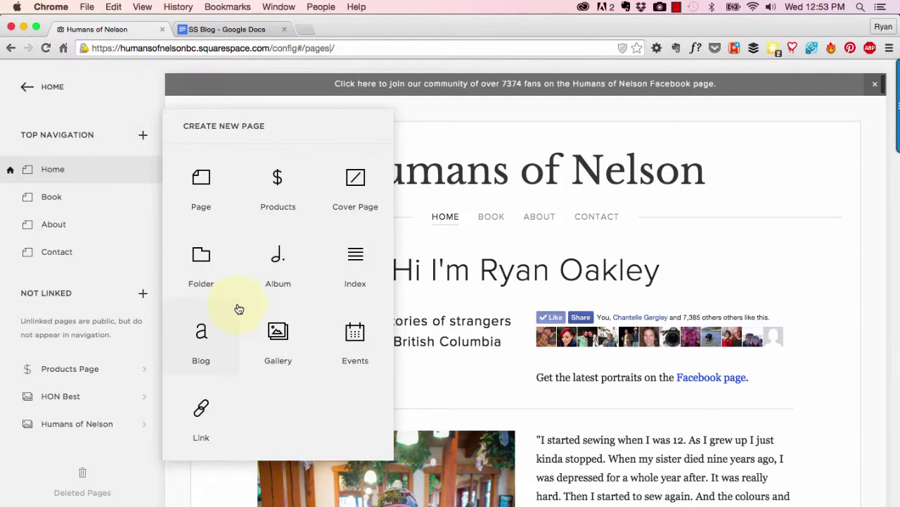
pyautogui.click(211, 345)
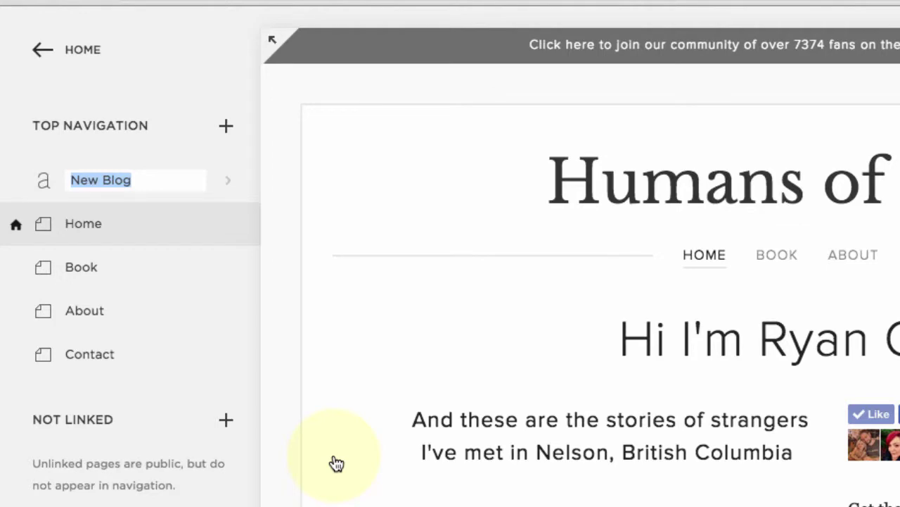
pyautogui.write('B')
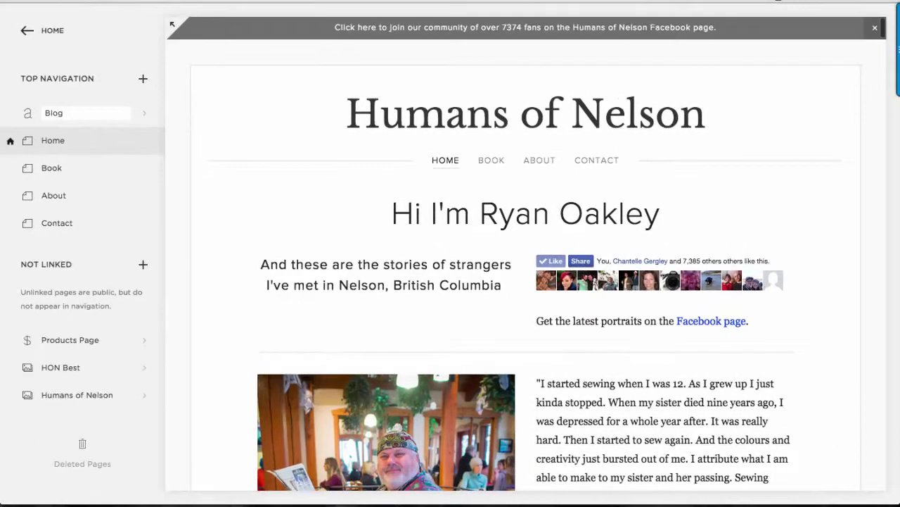
pyautogui.press('Return')
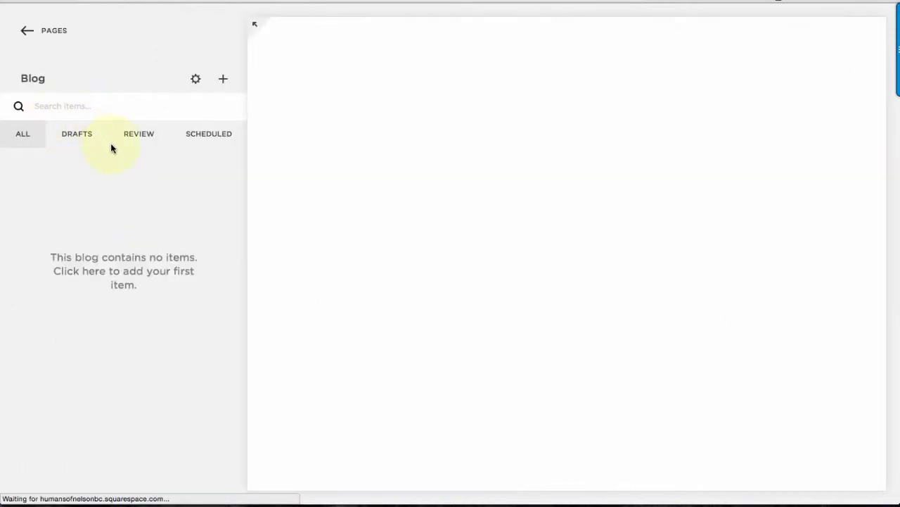
# Return to the site's page list and move the Blog page between Home and Book in the top navigation.
pyautogui.click(57, 36)
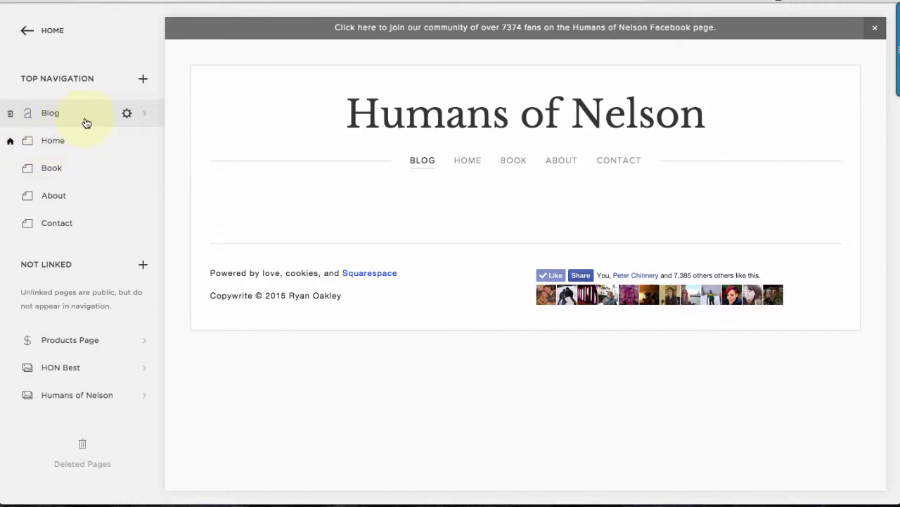
pyautogui.moveTo(423, 177)
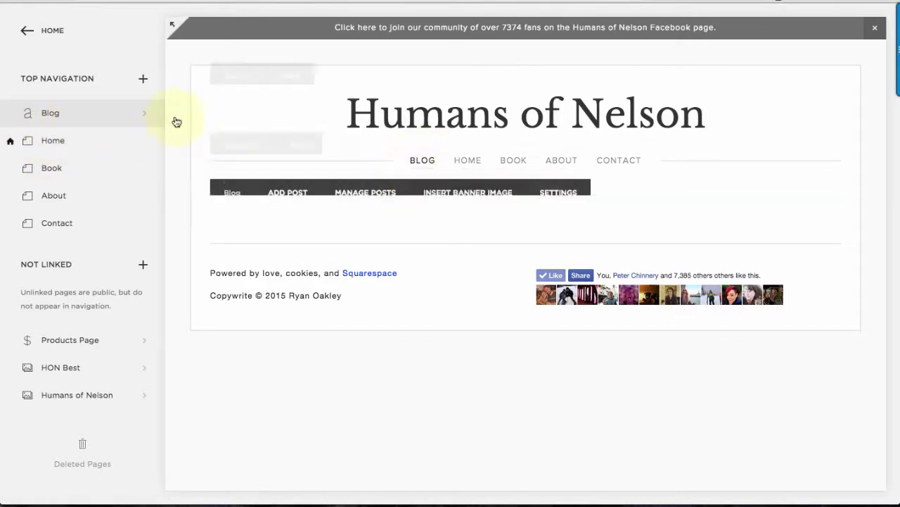
pyautogui.click(89, 115)
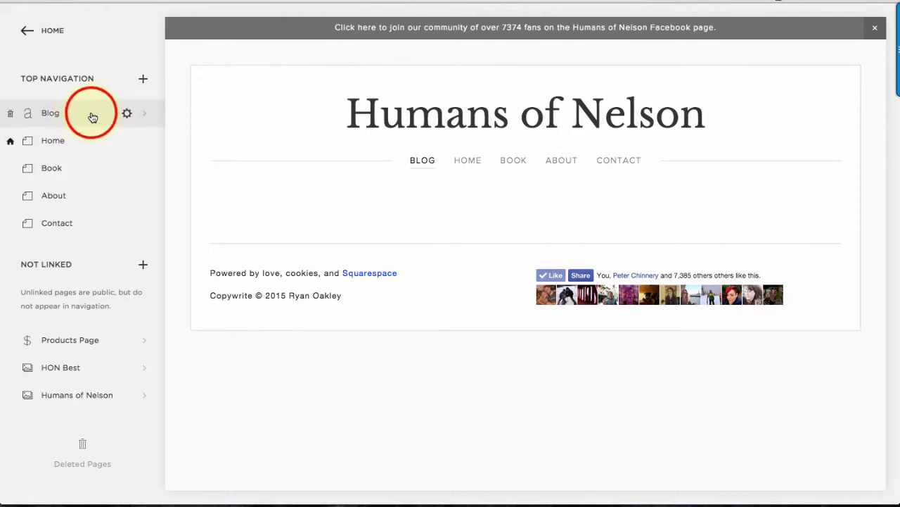
pyautogui.moveTo(92, 125); pyautogui.dragTo(94, 141)
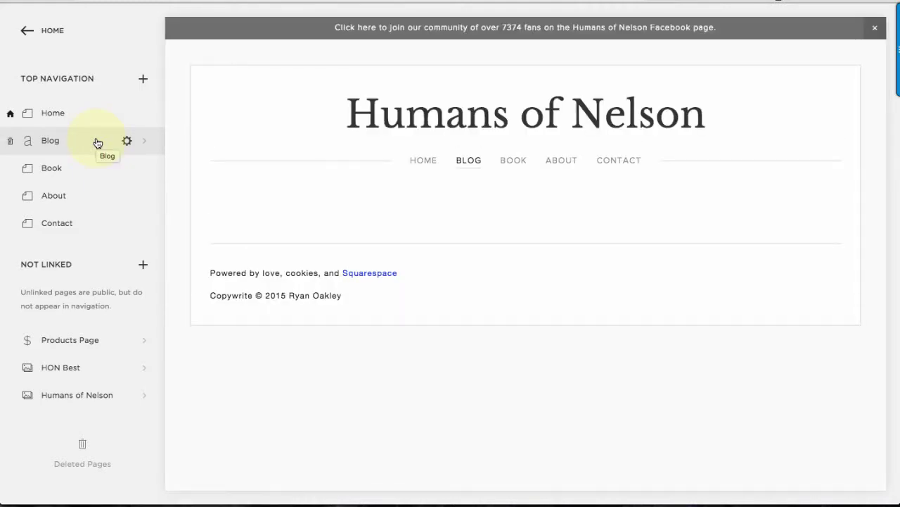
# Create a new post in the Blog page and title it "My First Blog Post".
pyautogui.click(51, 141)
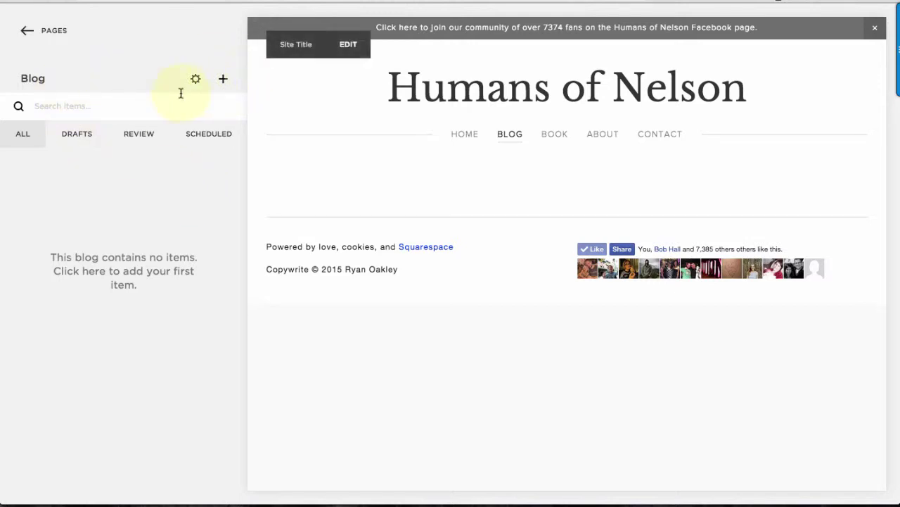
pyautogui.moveTo(513, 168)
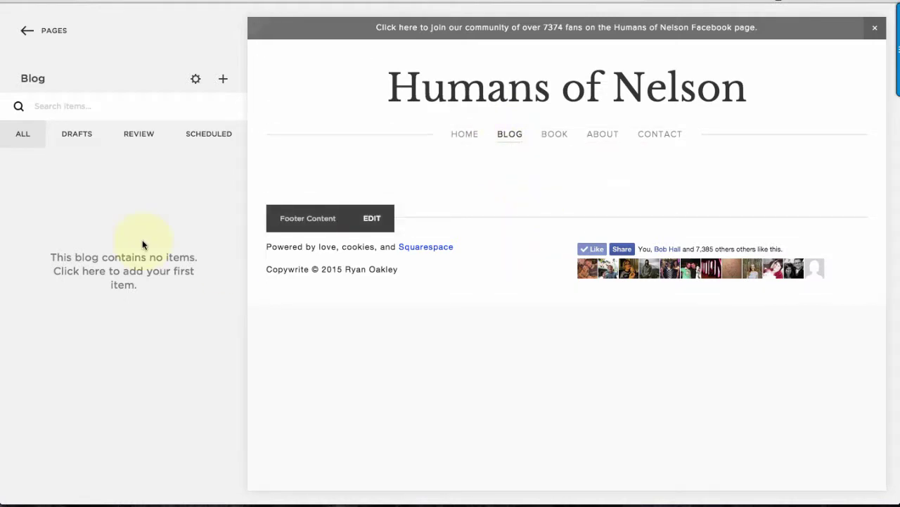
pyautogui.click(222, 79)
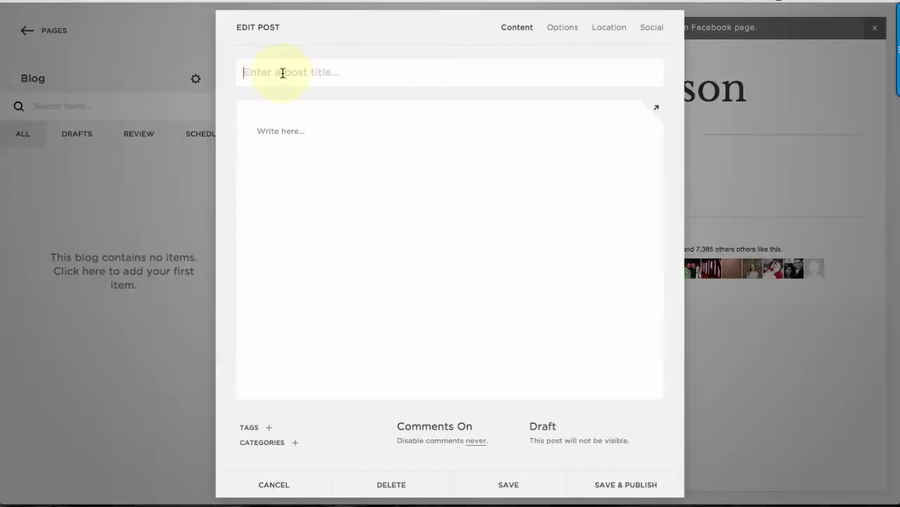
pyautogui.write('My First Blog Post')
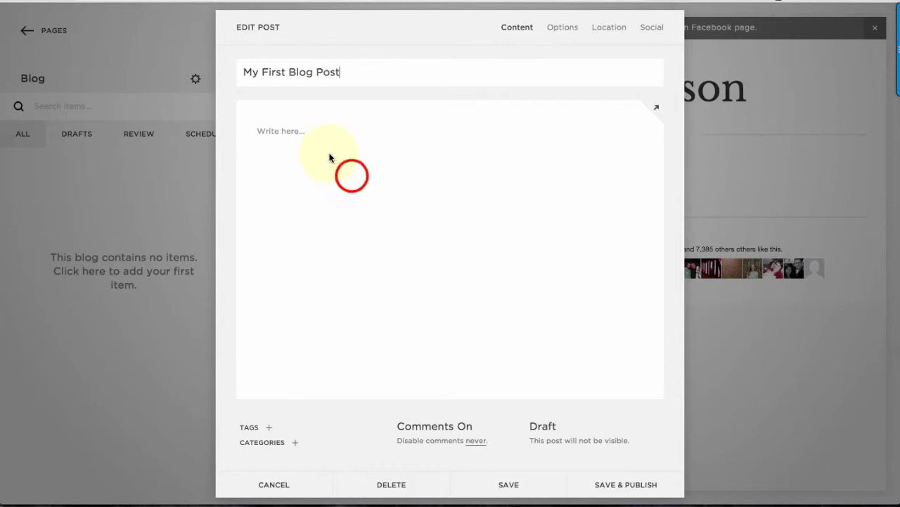
pyautogui.click(352, 176)
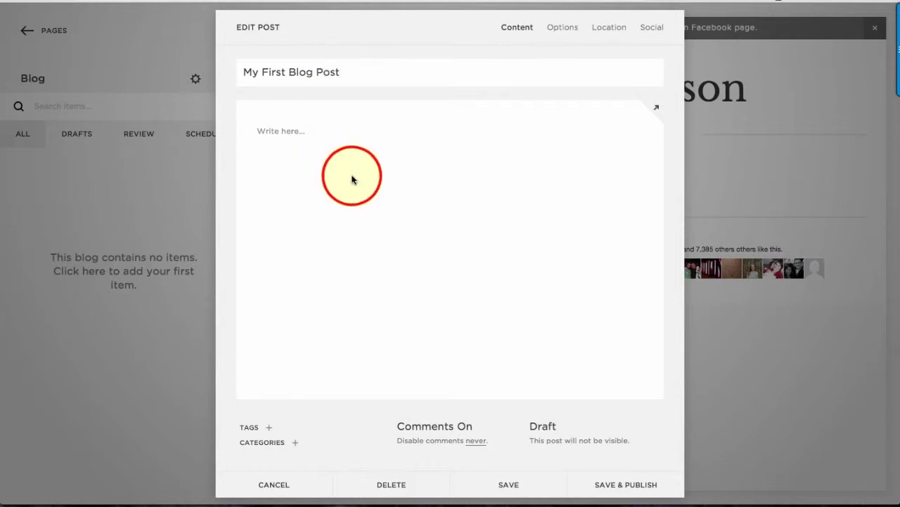
# Browse the content block types available for insertion below the post's empty text block.
pyautogui.moveTo(316, 141)
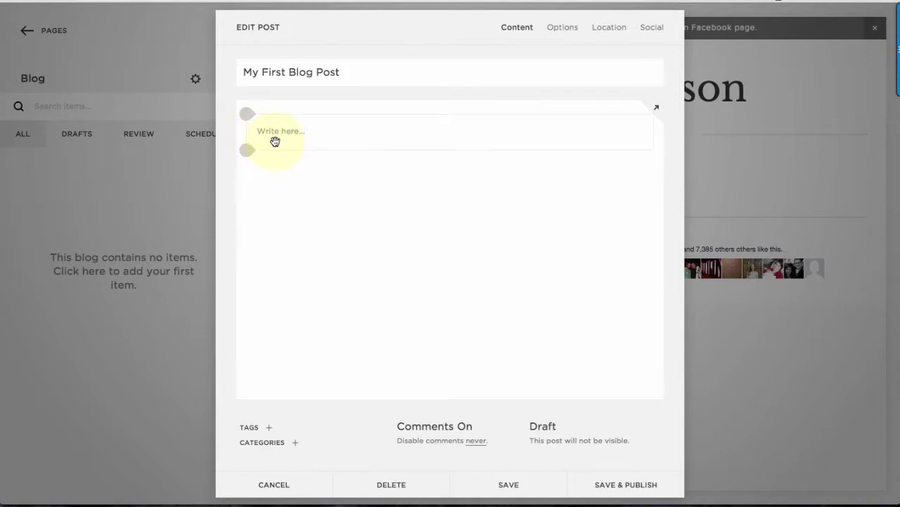
pyautogui.click(246, 150)
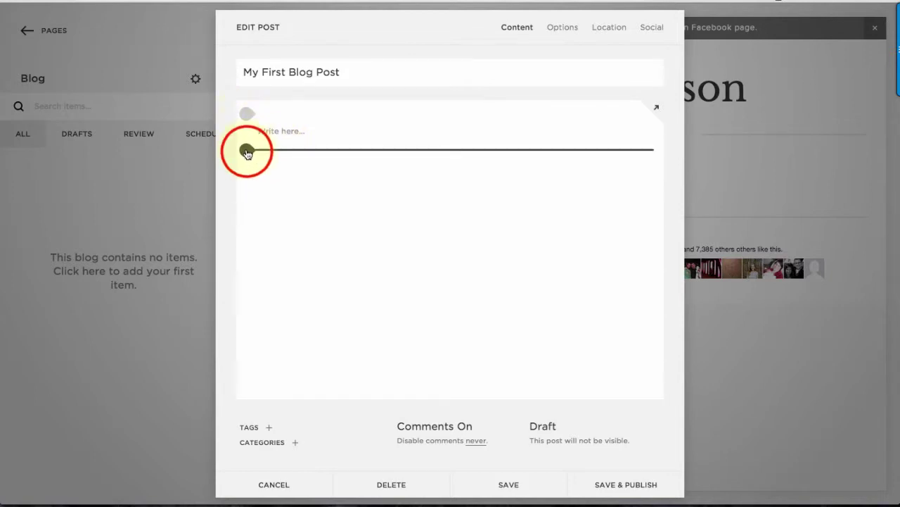
pyautogui.scroll(-5, 404, 177)
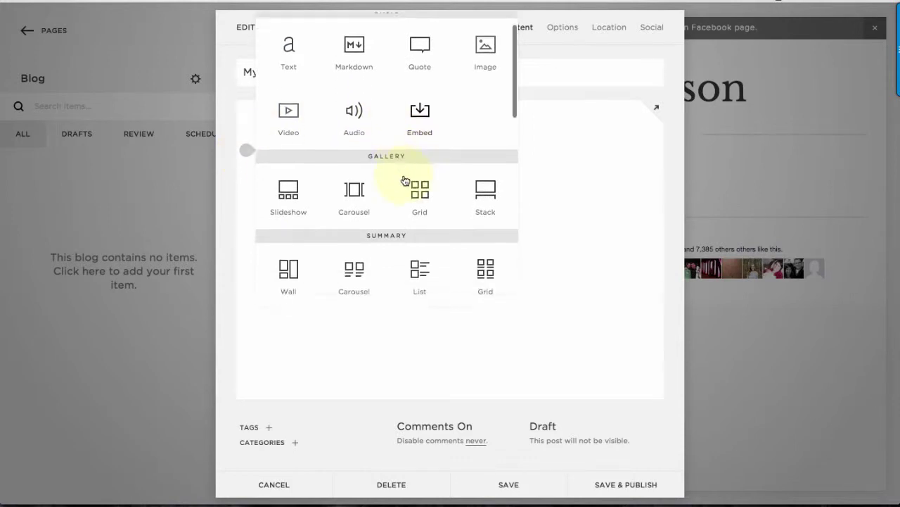
pyautogui.scroll(-1, 405, 180)
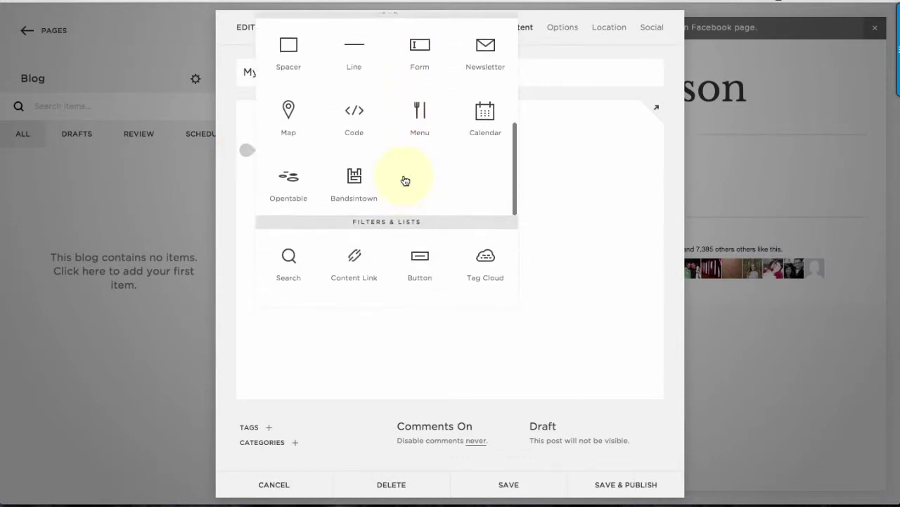
pyautogui.scroll(5, 402, 191)
pyautogui.click(582, 245)
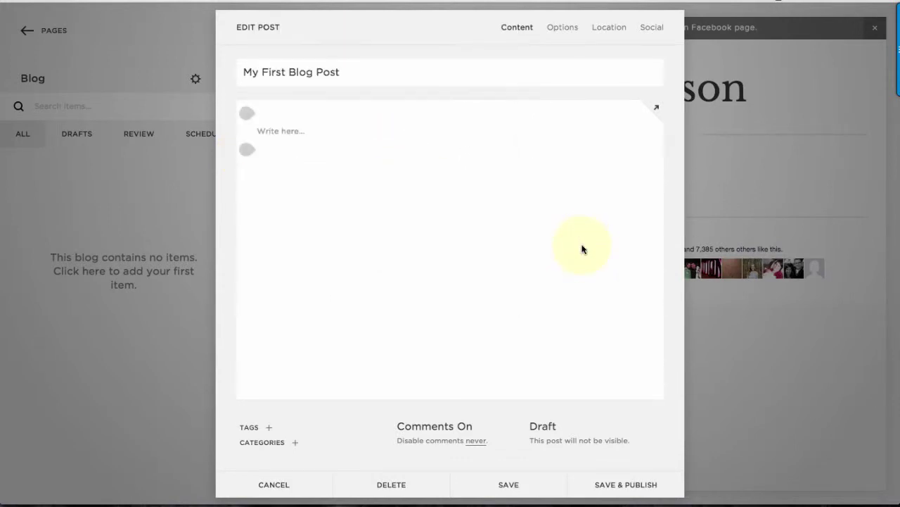
# Insert an image block above the post's text, upload the HON2520 photo from the !!SS HON TUTORIAL folder, and save the block.
pyautogui.click(246, 113)
pyautogui.click(488, 82)
pyautogui.click(751, 206)
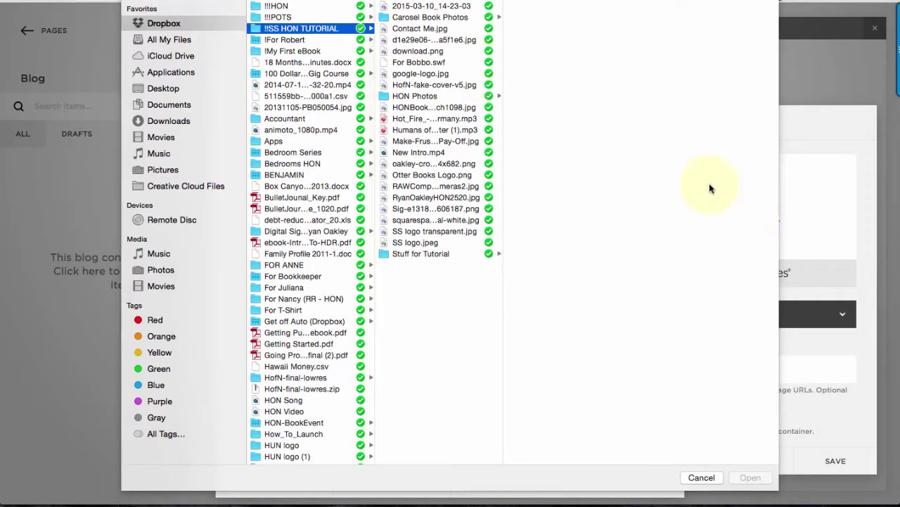
pyautogui.click(434, 195)
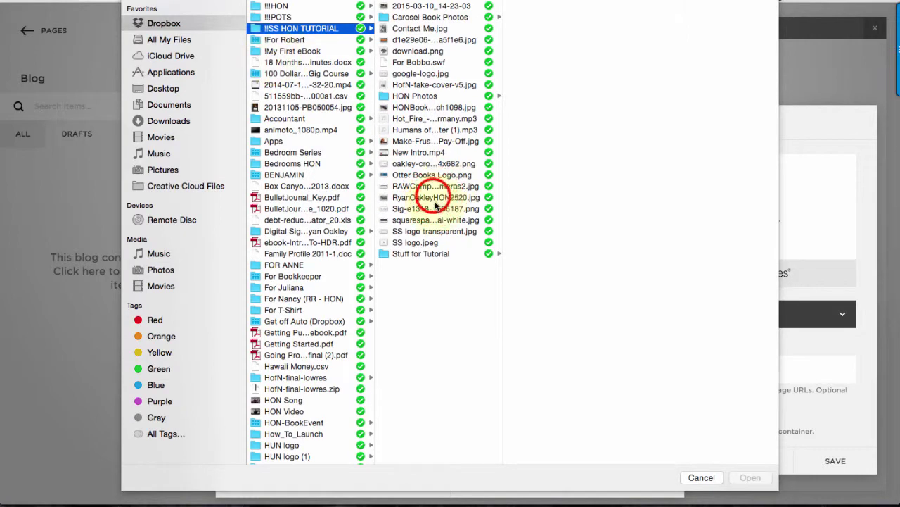
pyautogui.click(436, 197)
pyautogui.click(750, 477)
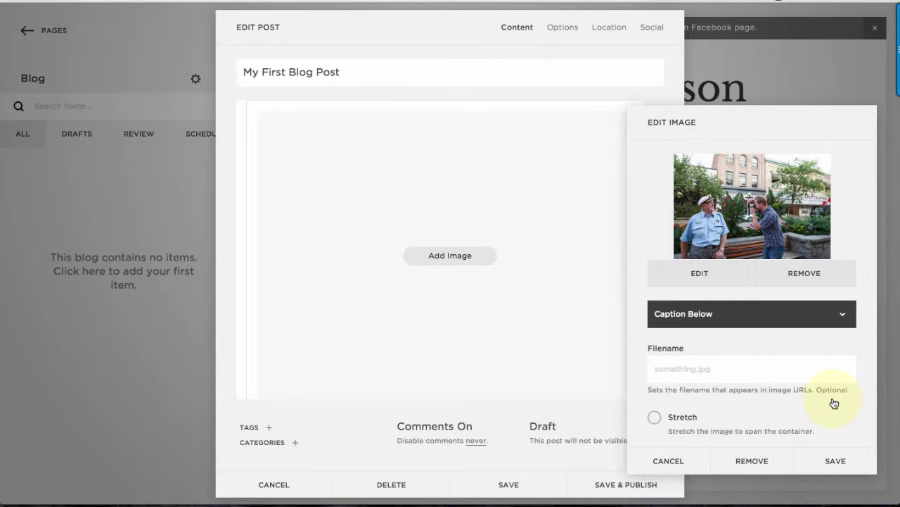
pyautogui.scroll(-3, 833, 402)
pyautogui.scroll(3, 834, 402)
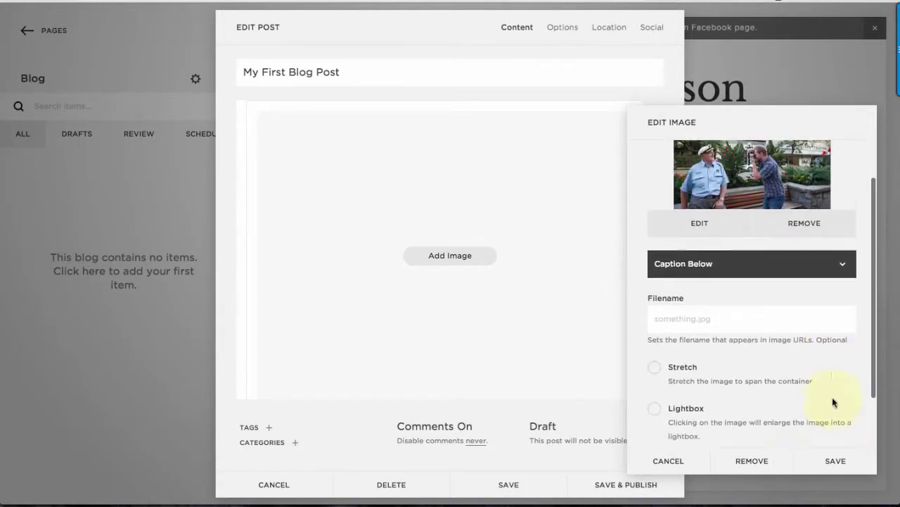
pyautogui.scroll(-4, 833, 401)
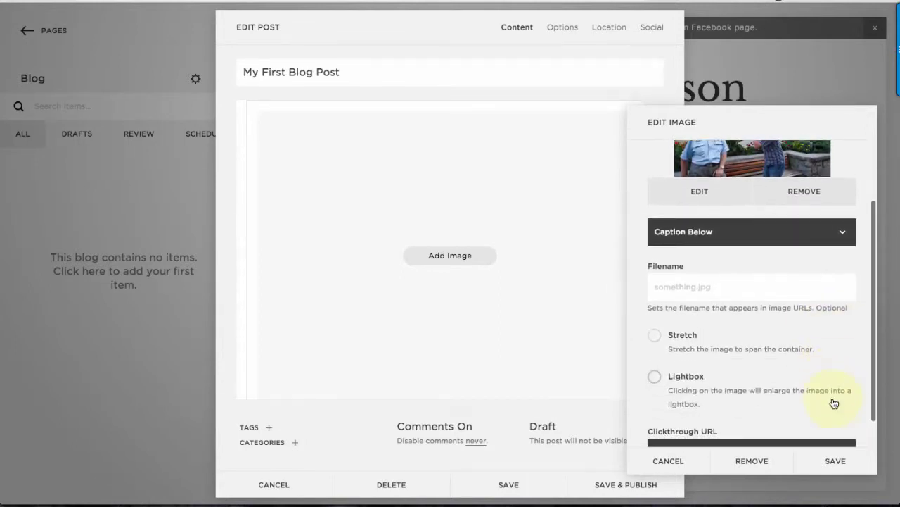
pyautogui.click(829, 461)
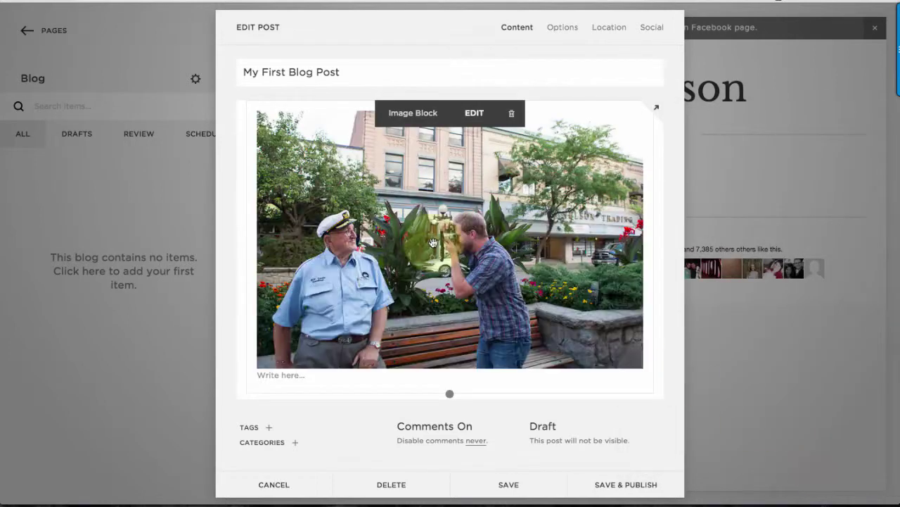
# Copy the first blog post's body text from the SS Blog Google Doc and paste it into the text block below the image.
pyautogui.scroll(-2, 483, 310)
pyautogui.click(273, 375)
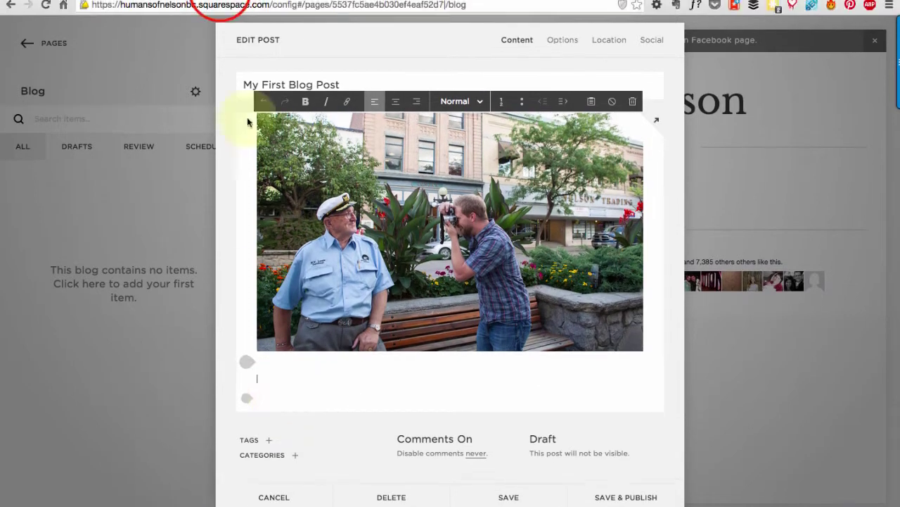
pyautogui.click(220, 28)
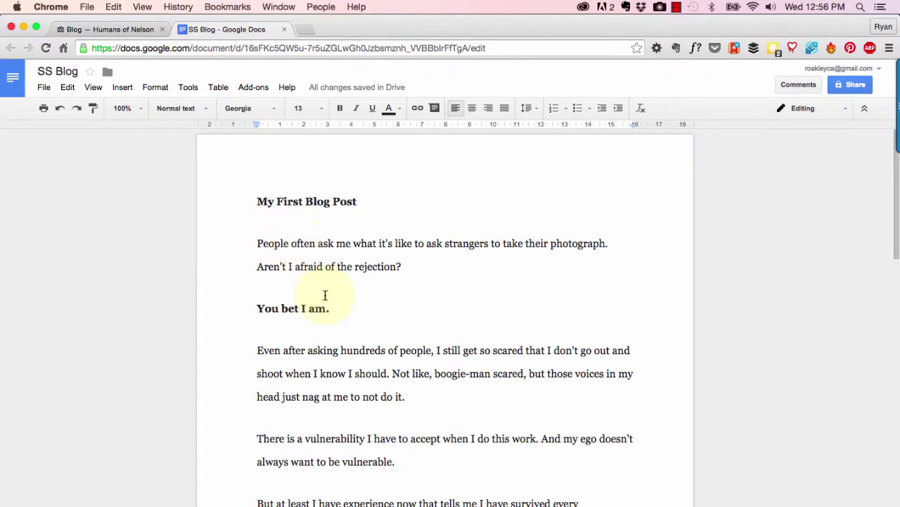
pyautogui.click(256, 244)
pyautogui.moveTo(256, 243); pyautogui.dragTo(580, 227)
pyautogui.press('super+c')
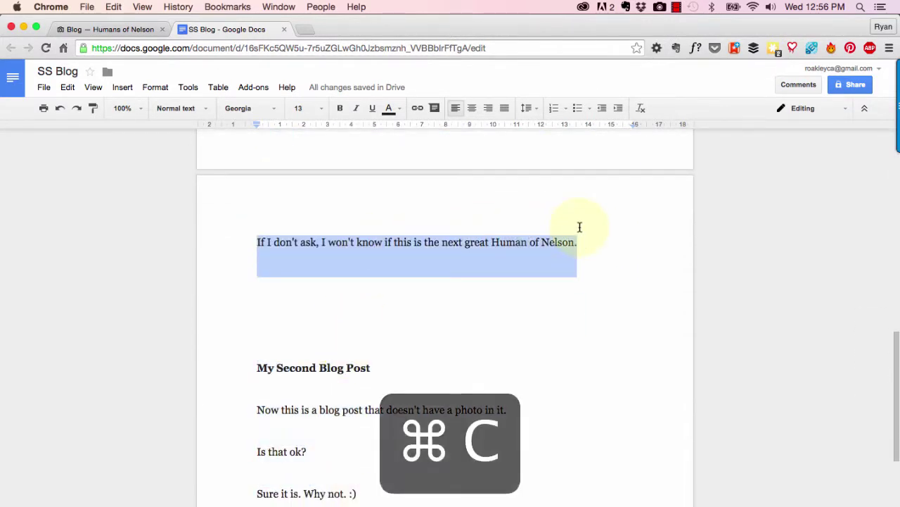
pyautogui.click(112, 30)
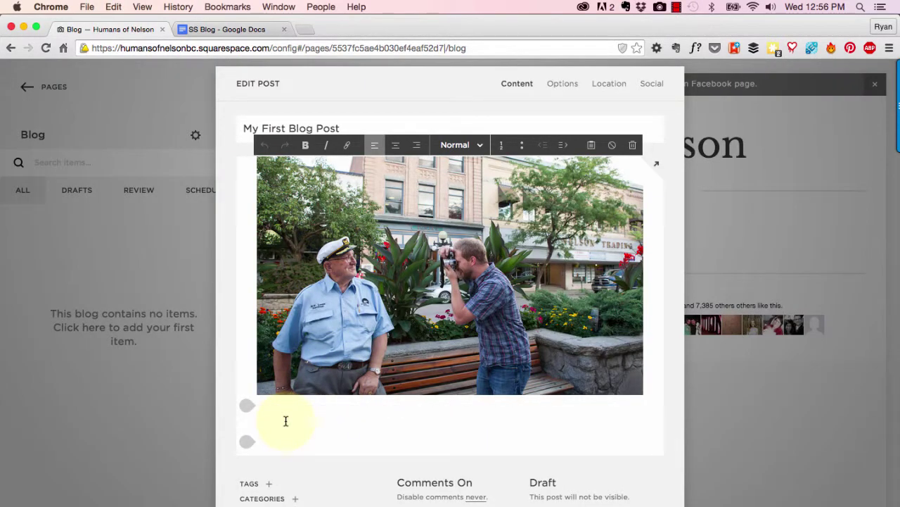
pyautogui.press('super+v')
# Remove the formatting from all of the pasted body text.
pyautogui.scroll(3, 374, 325)
pyautogui.scroll(4, 373, 326)
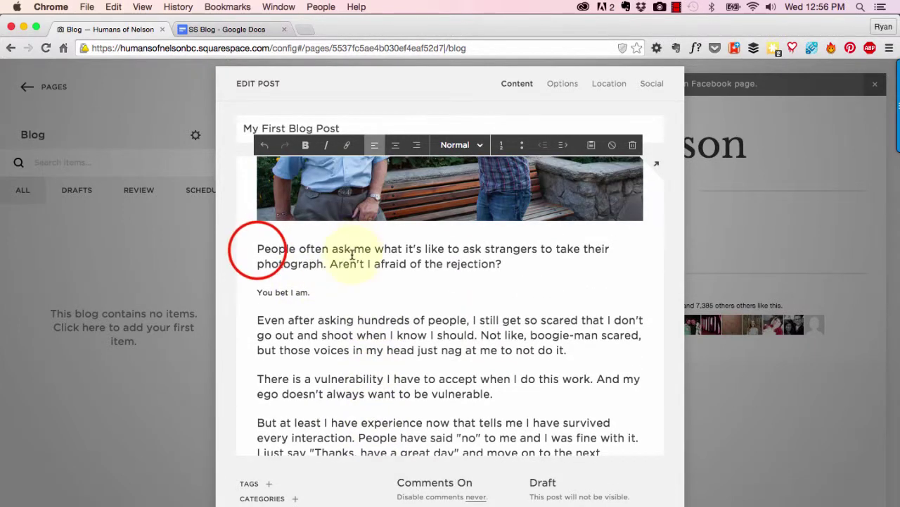
pyautogui.moveTo(256, 248); pyautogui.dragTo(650, 429)
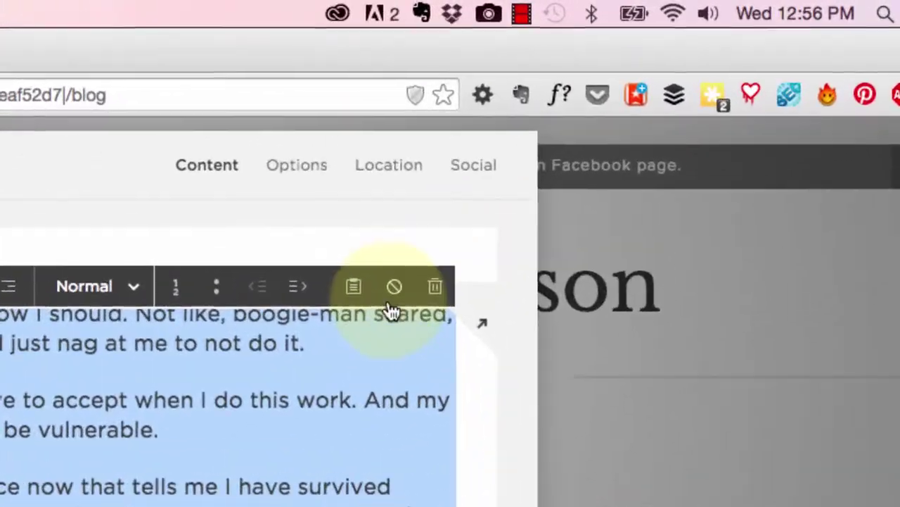
pyautogui.click(394, 290)
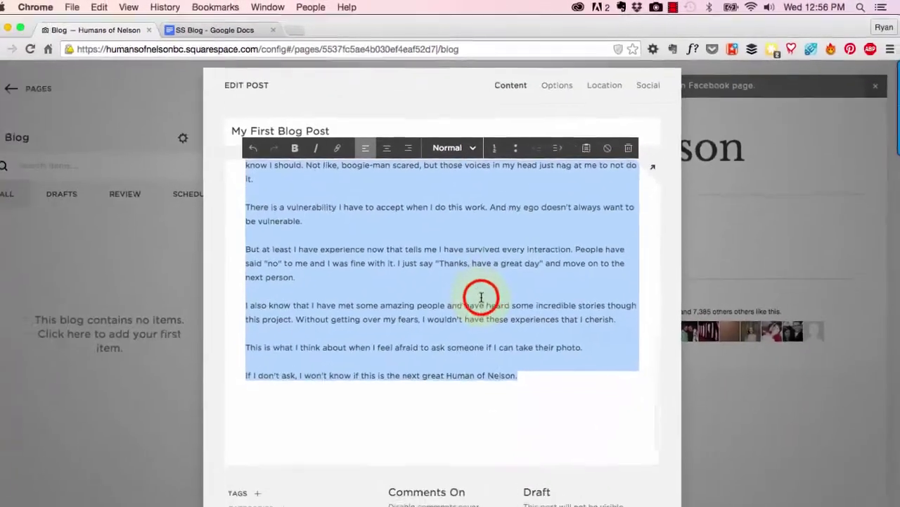
pyautogui.click(248, 486)
# Make the line "You bet I am." bold.
pyautogui.scroll(5, 251, 483)
pyautogui.moveTo(321, 283); pyautogui.dragTo(249, 277)
pyautogui.click(306, 145)
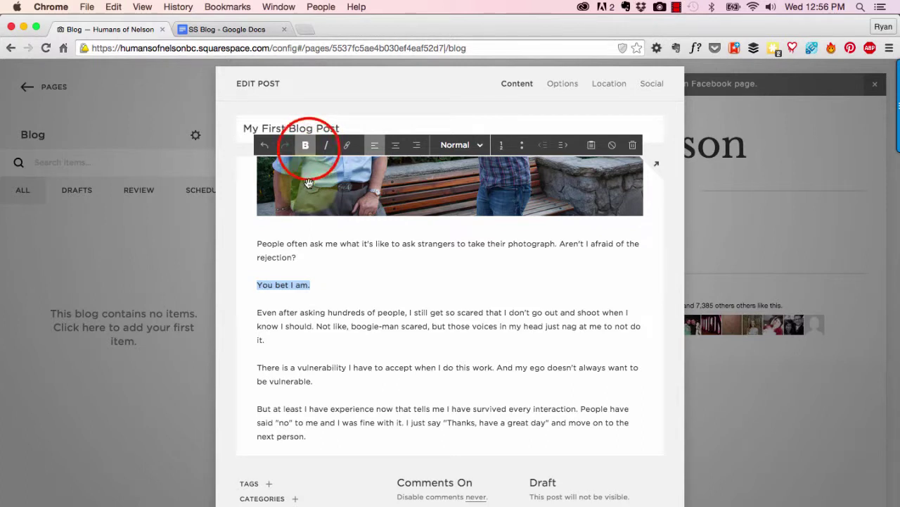
pyautogui.click(354, 351)
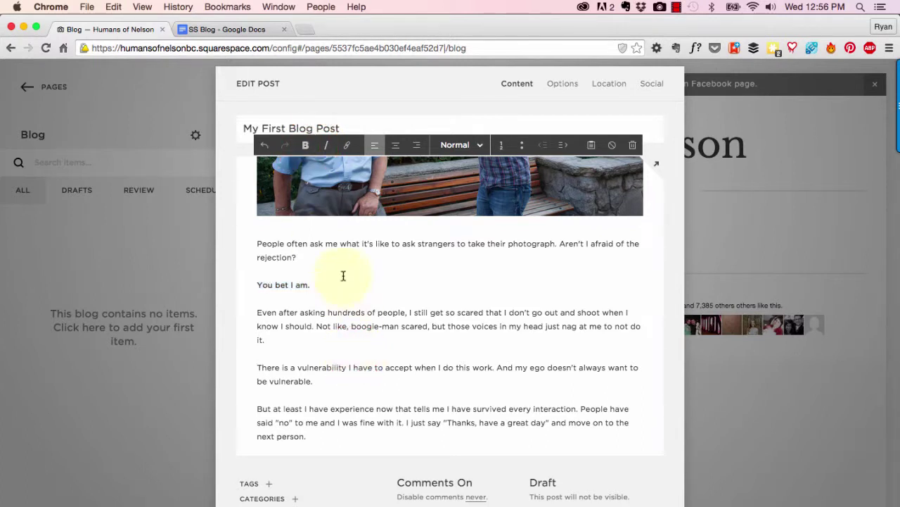
# Examine the text styles available for the post, then read through the post's full content in the editor.
pyautogui.scroll(-2, 440, 281)
pyautogui.scroll(3, 434, 306)
pyautogui.click(463, 148)
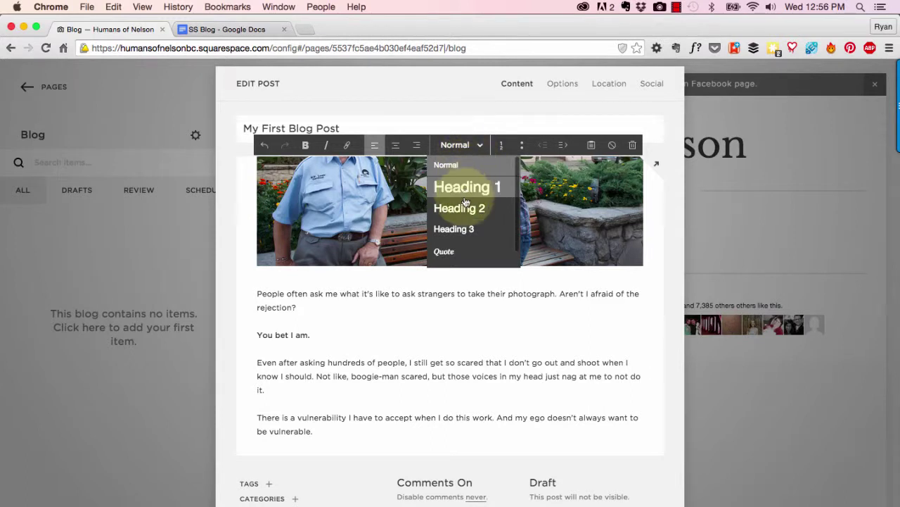
pyautogui.click(443, 386)
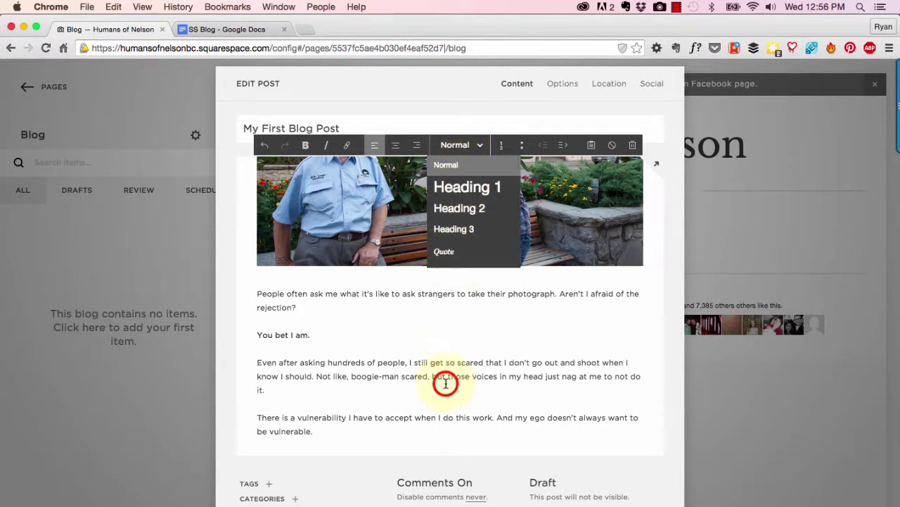
pyautogui.scroll(-4, 422, 385)
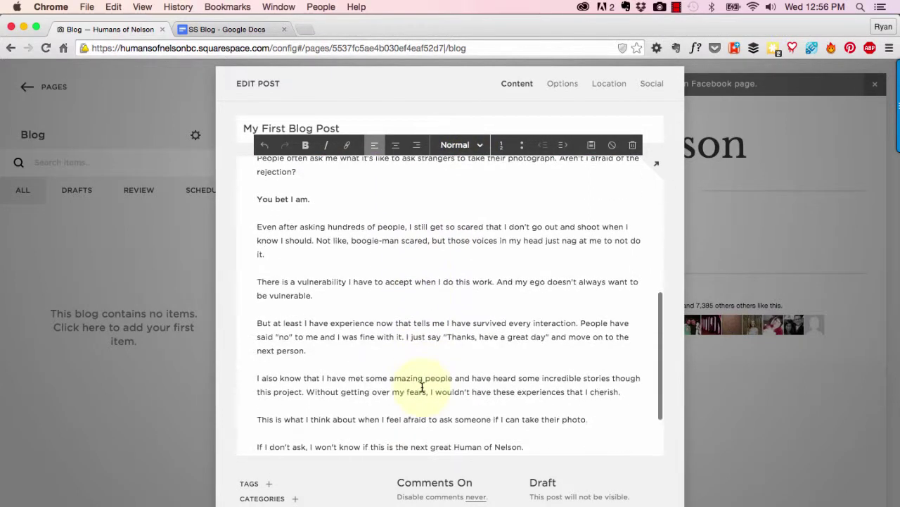
pyautogui.scroll(-2, 422, 386)
pyautogui.click(328, 390)
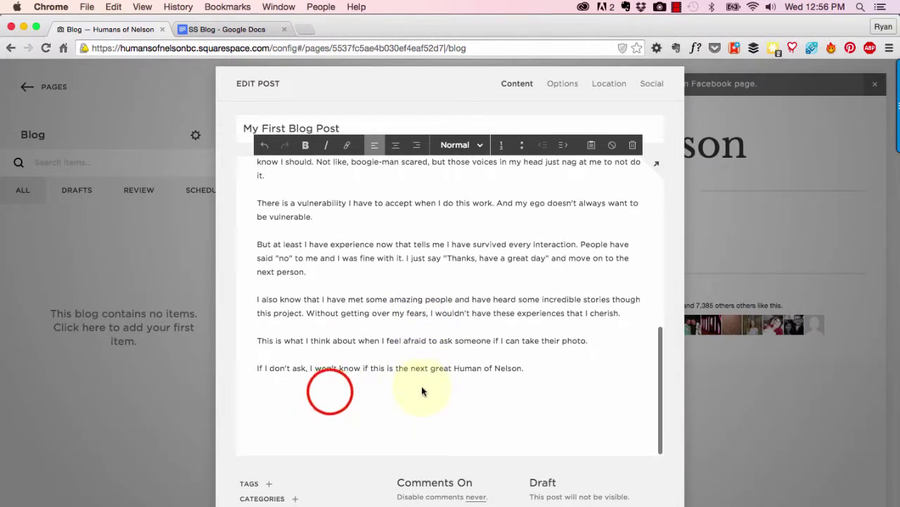
pyautogui.scroll(10, 424, 396)
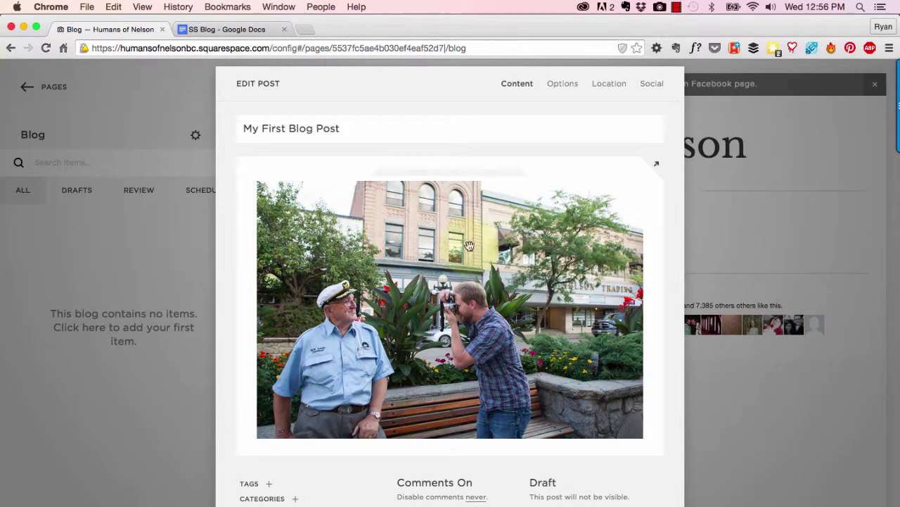
# Examine the post's Options, Location and Social settings, then return to its content.
pyautogui.moveTo(392, 398)
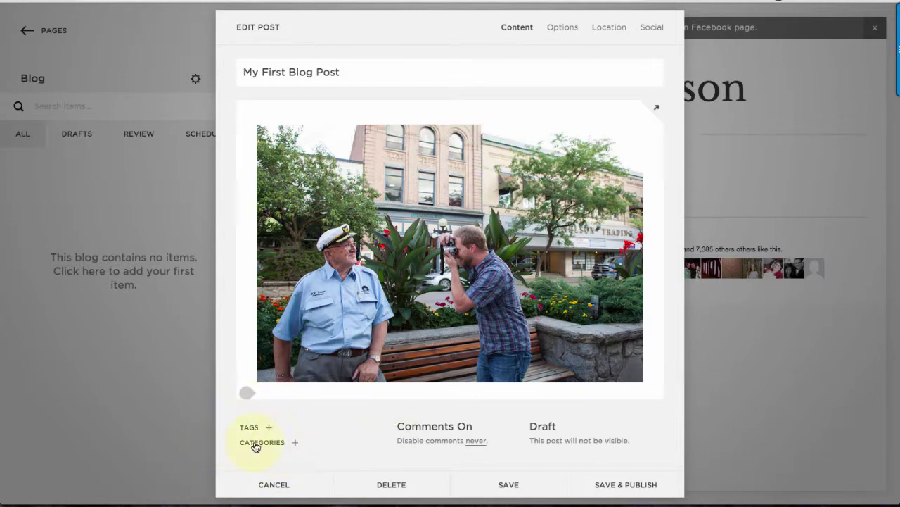
pyautogui.click(563, 28)
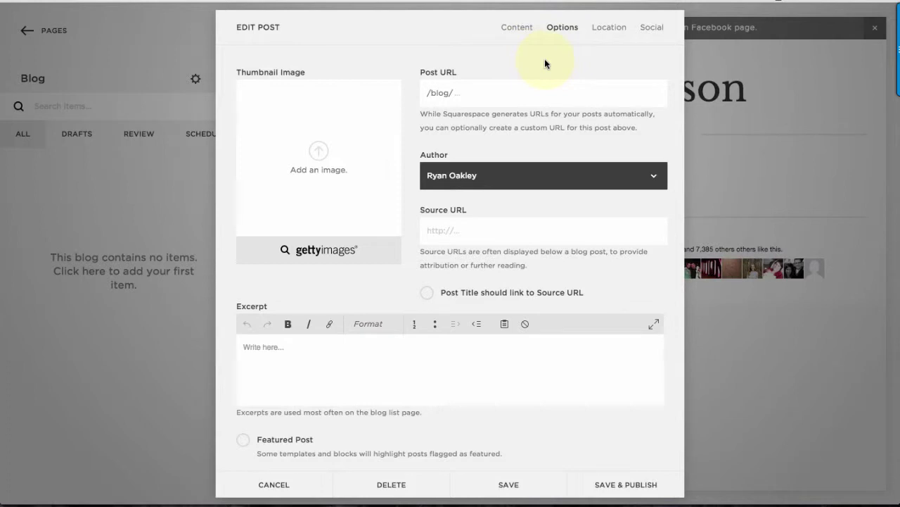
pyautogui.scroll(-1, 489, 388)
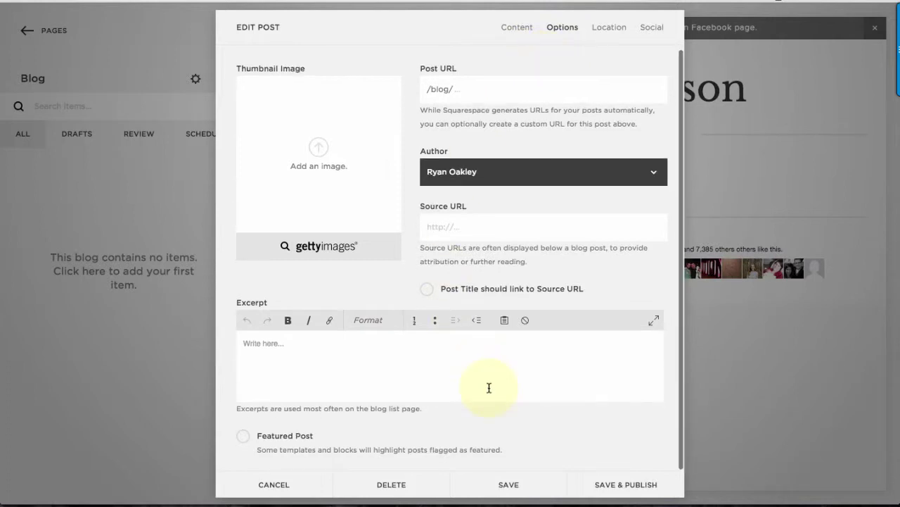
pyautogui.scroll(1, 487, 352)
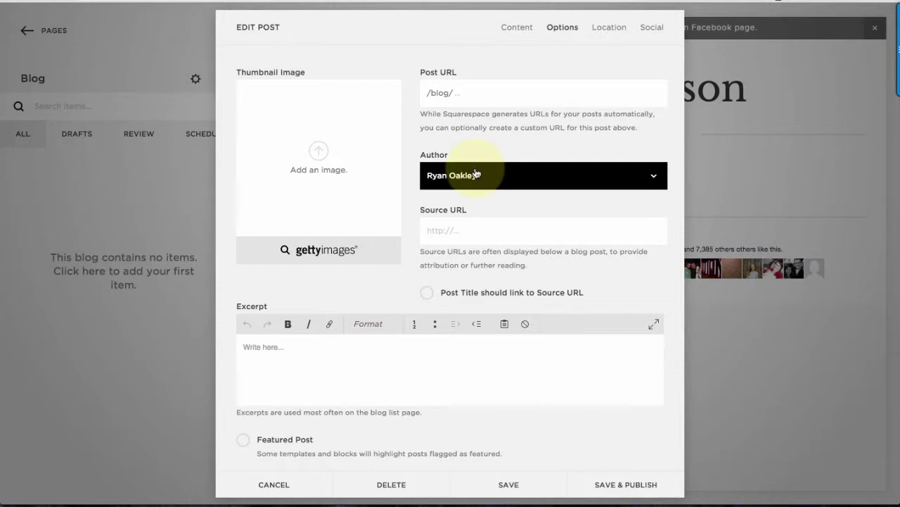
pyautogui.click(607, 28)
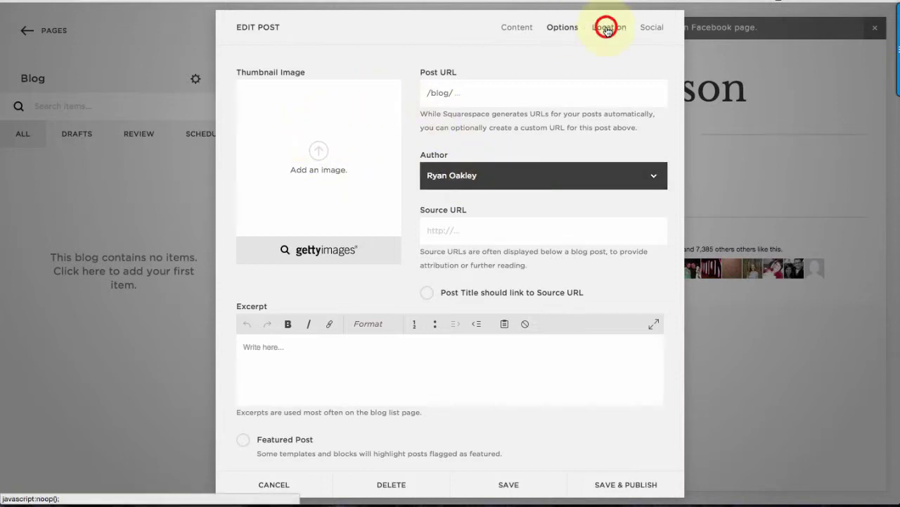
pyautogui.click(651, 27)
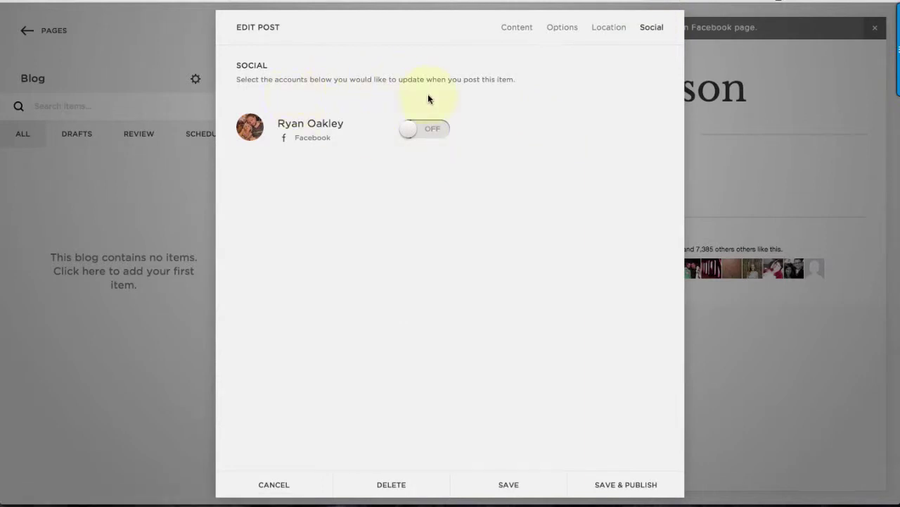
pyautogui.click(521, 28)
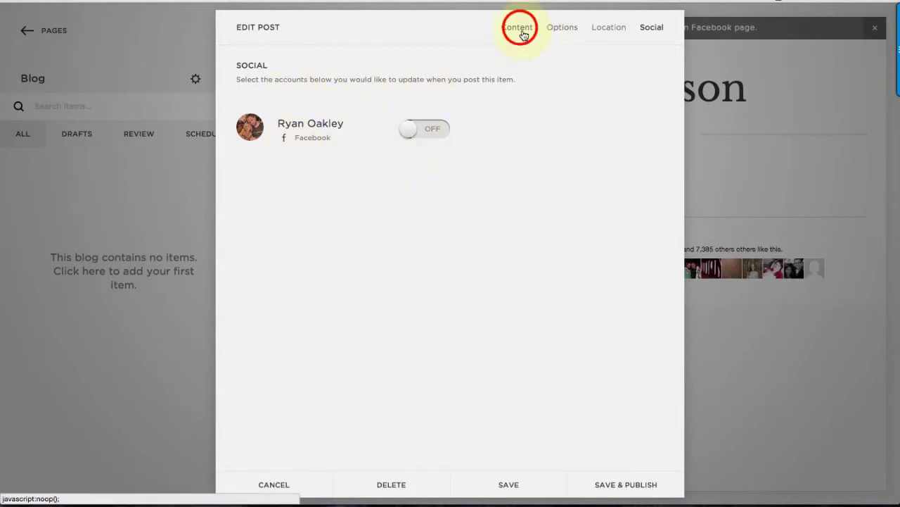
# Check the first post's photo and text, then save it as a draft.
pyautogui.scroll(-1, 505, 353)
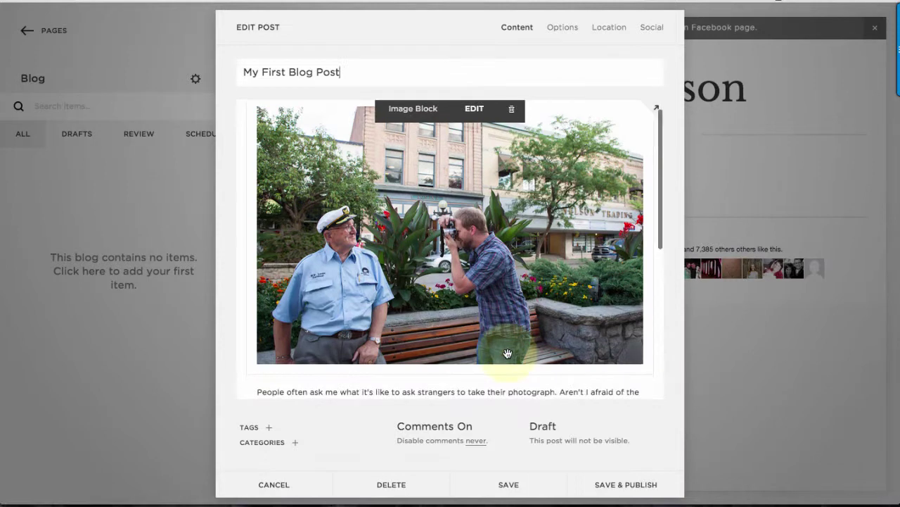
pyautogui.scroll(-10, 508, 353)
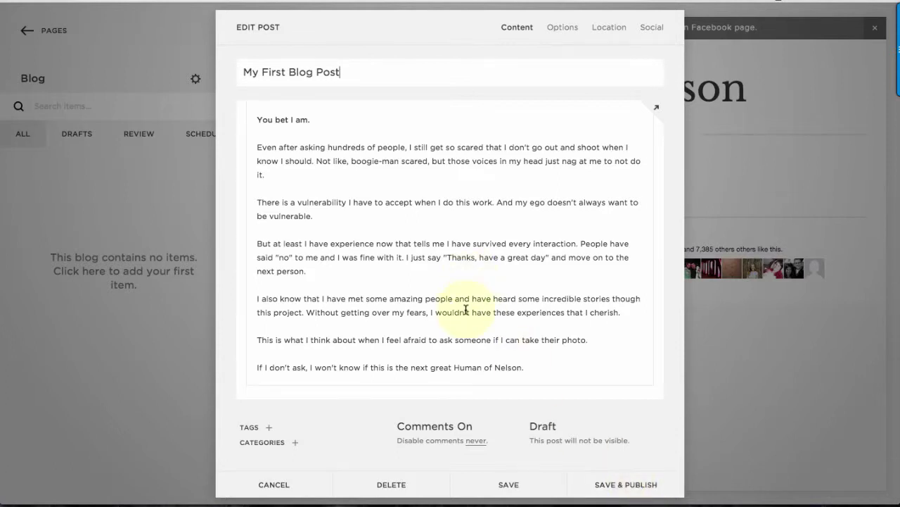
pyautogui.click(496, 487)
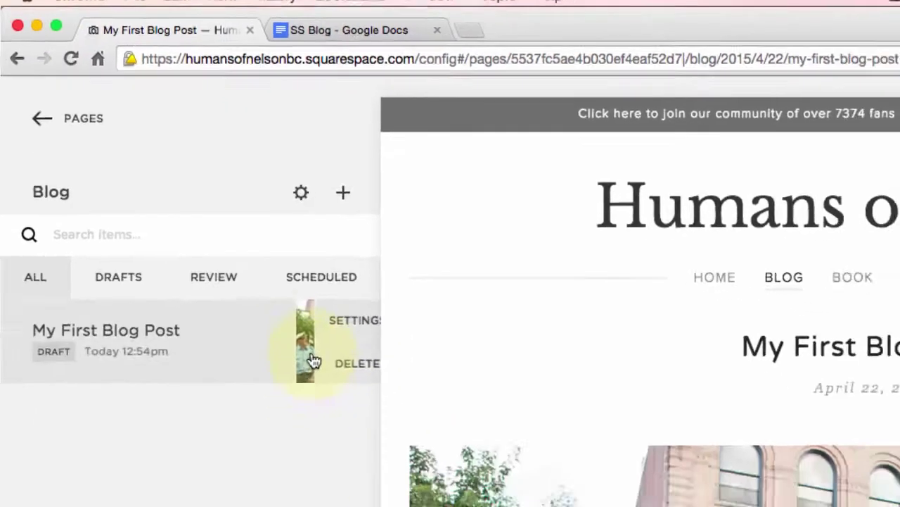
# Reopen the settings of the draft "My First Blog Post" and save and publish it.
pyautogui.click(382, 377)
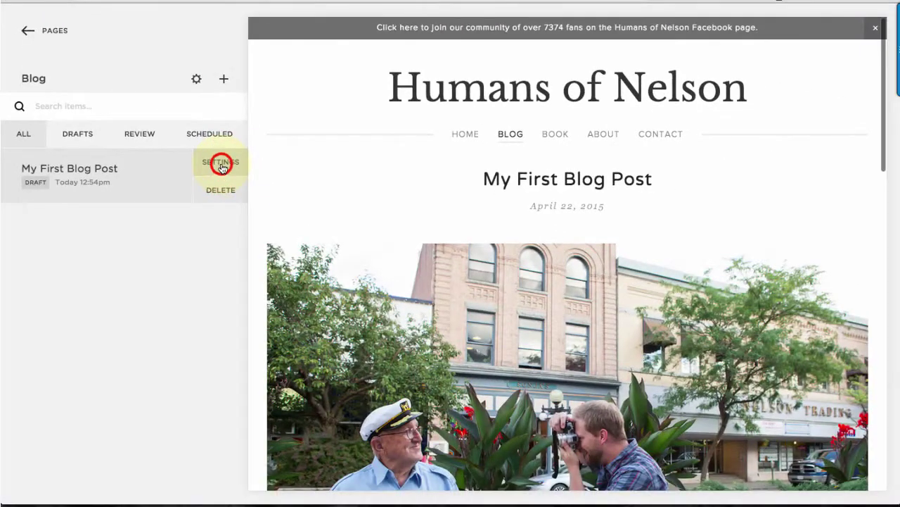
pyautogui.click(462, 265)
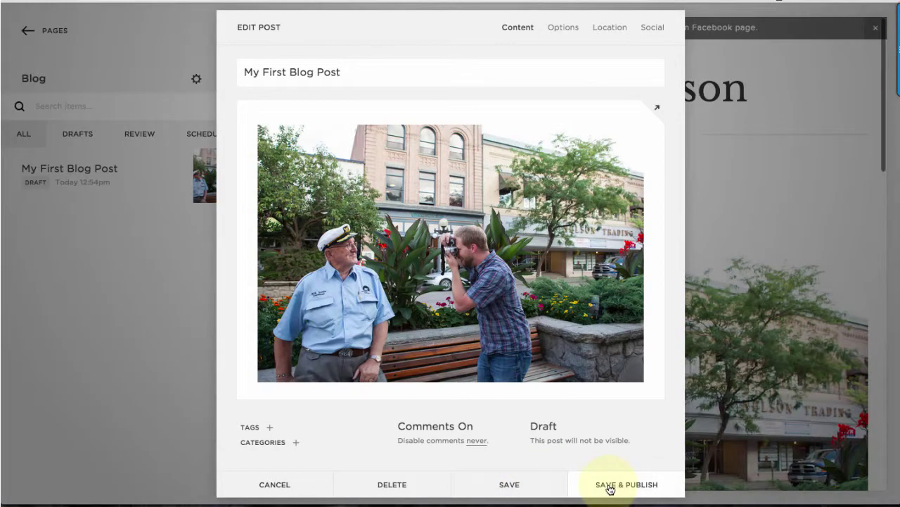
pyautogui.click(609, 488)
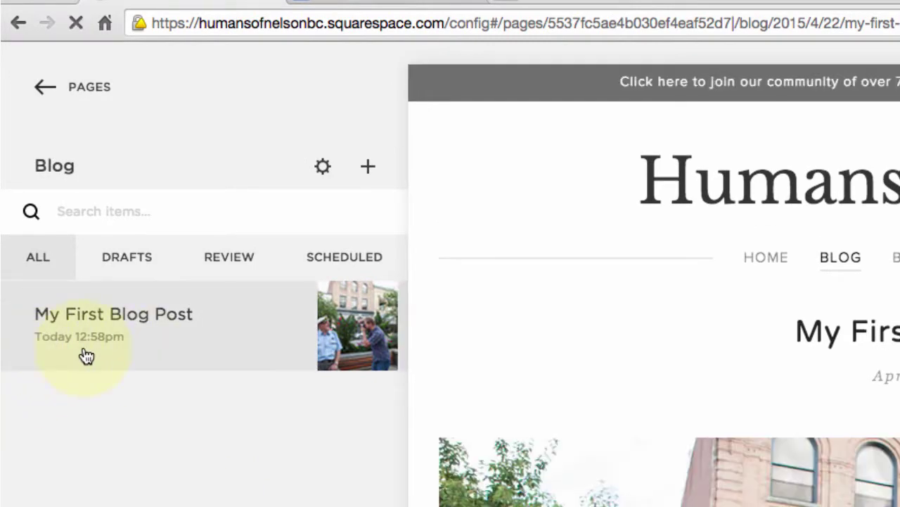
# Look through the published "My First Blog Post" in the site preview, from its title to the body text.
pyautogui.moveTo(86, 355)
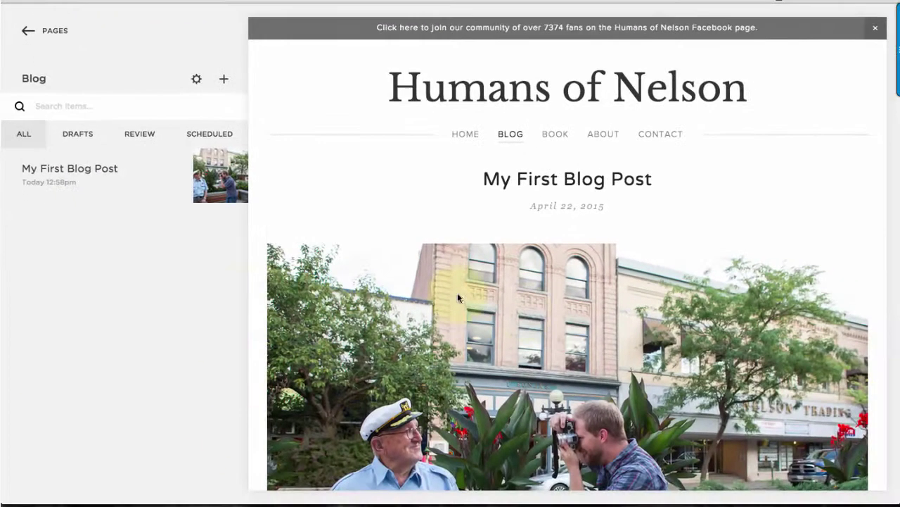
pyautogui.moveTo(781, 315)
pyautogui.scroll(-5, 605, 346)
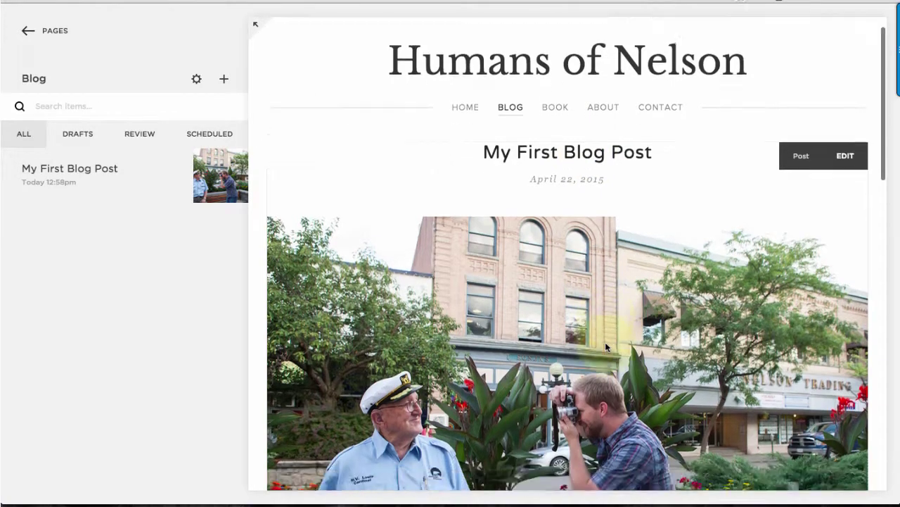
pyautogui.scroll(-6, 605, 346)
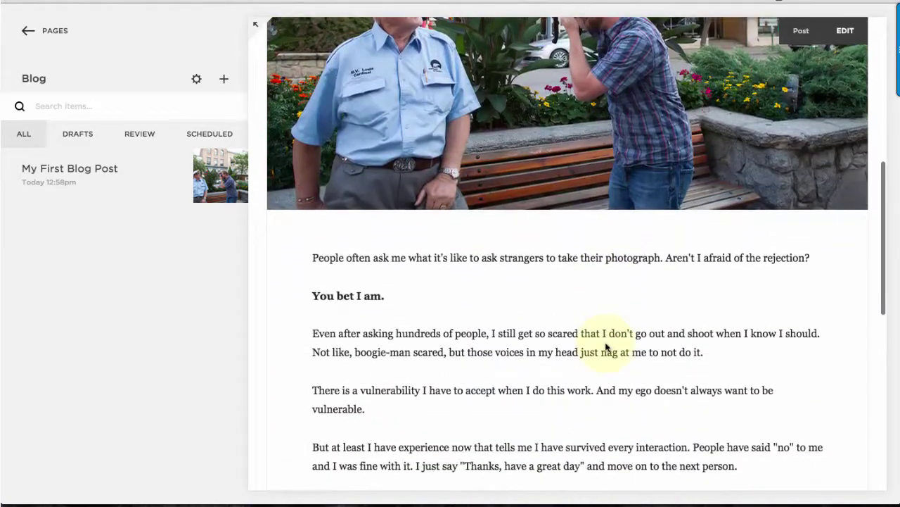
pyautogui.scroll(4, 605, 346)
pyautogui.scroll(7, 605, 346)
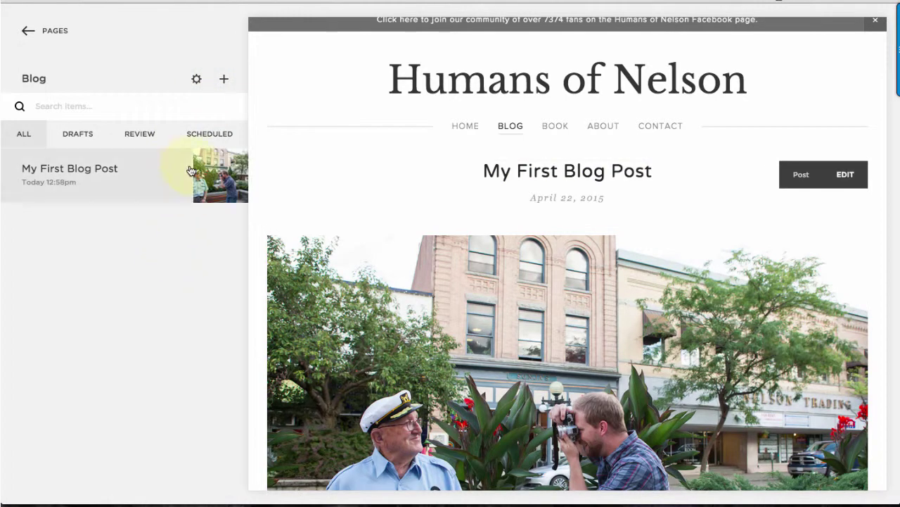
# Add a blog post titled "My Second Blog Post" and paste in its three-line body text from the SS Blog Google Doc.
pyautogui.click(224, 79)
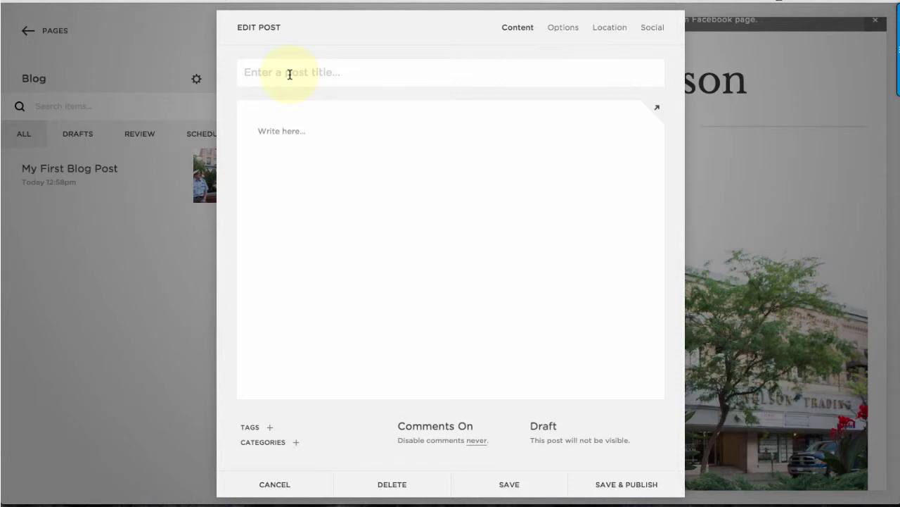
pyautogui.write('My Second Blog Post')
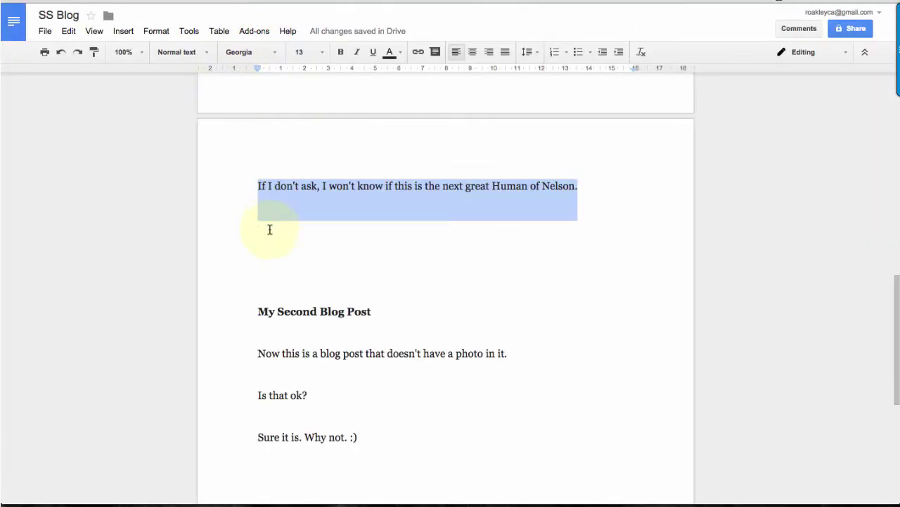
pyautogui.scroll(-3, 358, 354)
pyautogui.click(367, 351)
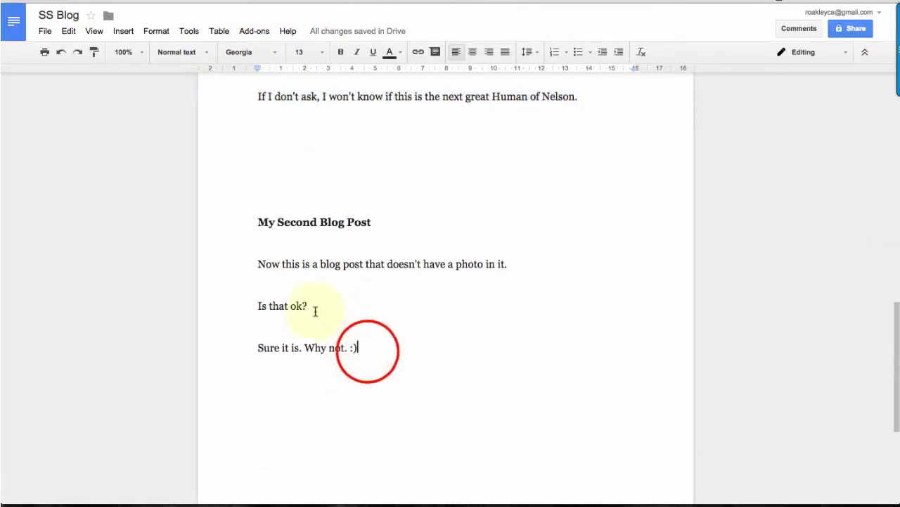
pyautogui.keyDown('shift'); pyautogui.click(263, 276); pyautogui.keyUp('shift')
pyautogui.press('super+c')
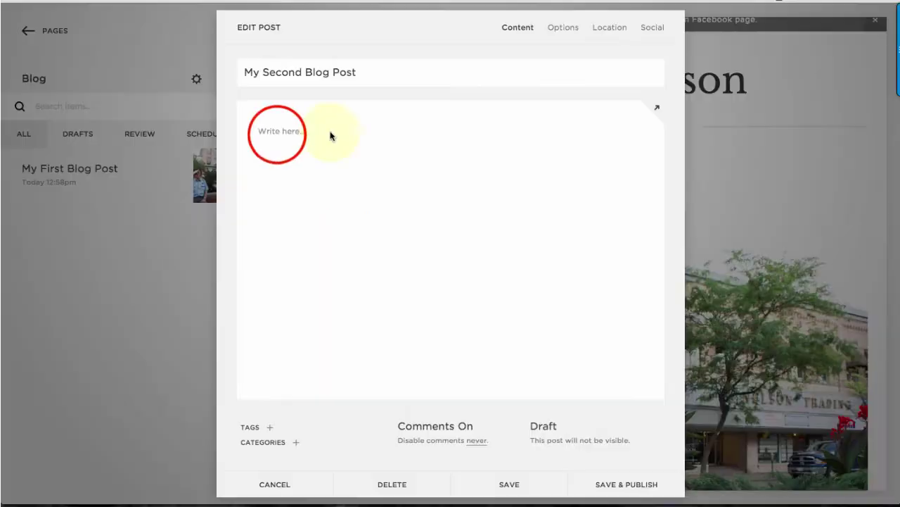
pyautogui.click(275, 134)
pyautogui.press('super+v')
# Remove the formatting from the second post's pasted text, then save and publish the post.
pyautogui.moveTo(378, 191)
pyautogui.mouseDown()
pyautogui.moveTo(267, 161)
pyautogui.moveTo(271, 139)
pyautogui.moveTo(244, 137)
pyautogui.moveTo(251, 124)
pyautogui.moveTo(354, 167)
pyautogui.moveTo(377, 190)
pyautogui.mouseUp()
pyautogui.click(613, 89)
pyautogui.click(368, 193)
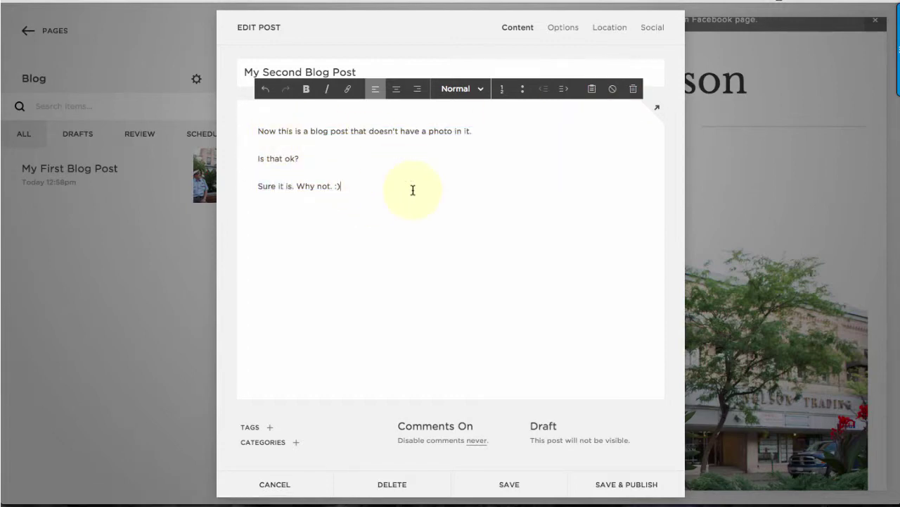
pyautogui.click(606, 484)
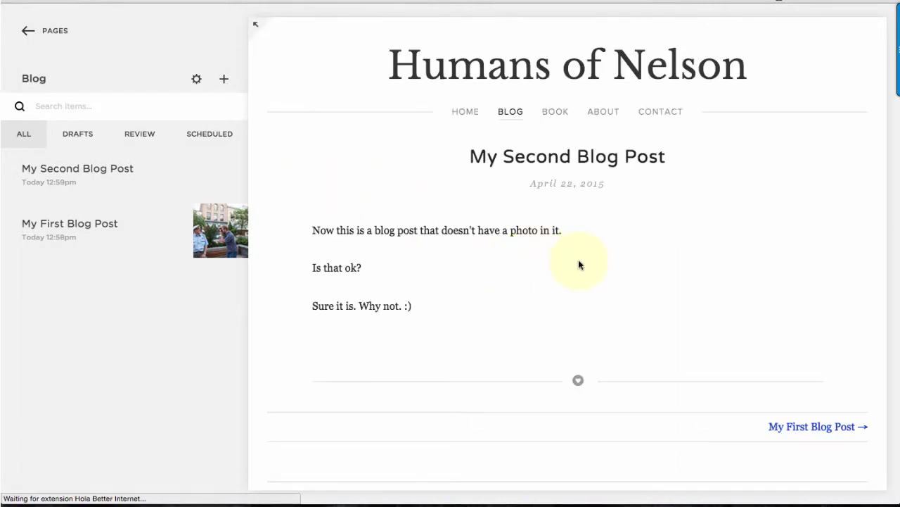
# Look through the published second post in the site preview, including its share, post navigation and comments areas.
pyautogui.scroll(-5, 499, 284)
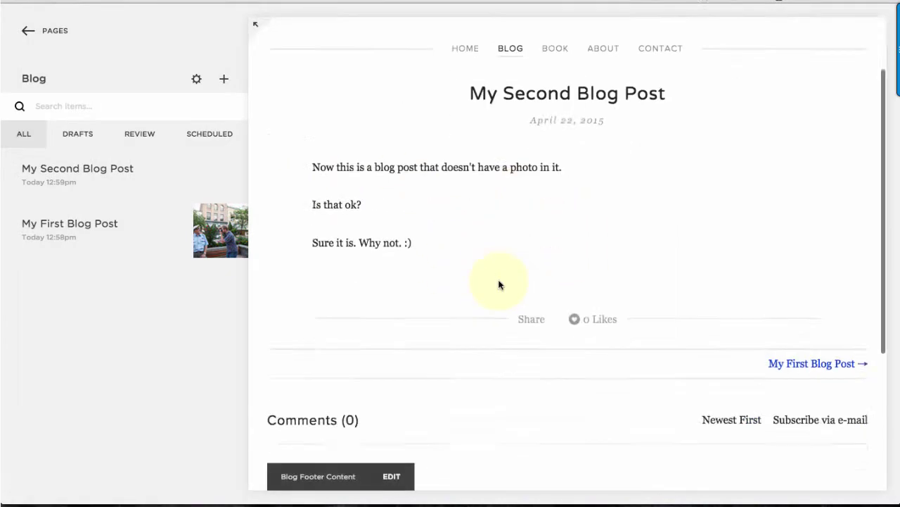
pyautogui.scroll(2, 500, 285)
pyautogui.scroll(-3, 499, 281)
pyautogui.scroll(5, 500, 277)
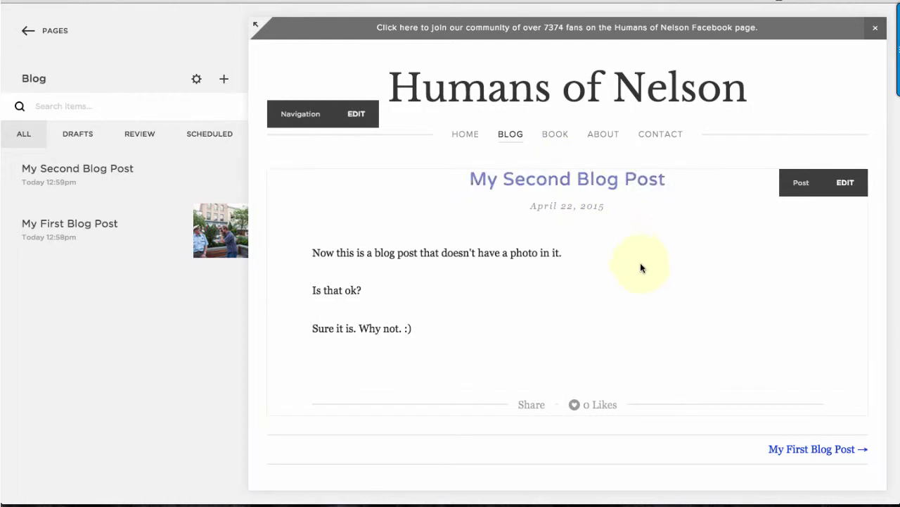
pyautogui.scroll(-5, 646, 273)
pyautogui.scroll(-3, 646, 275)
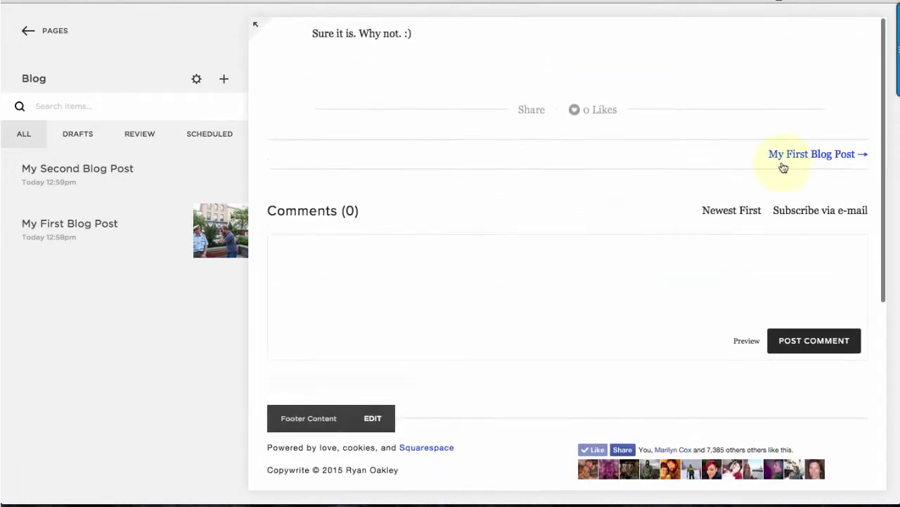
pyautogui.scroll(3, 823, 150)
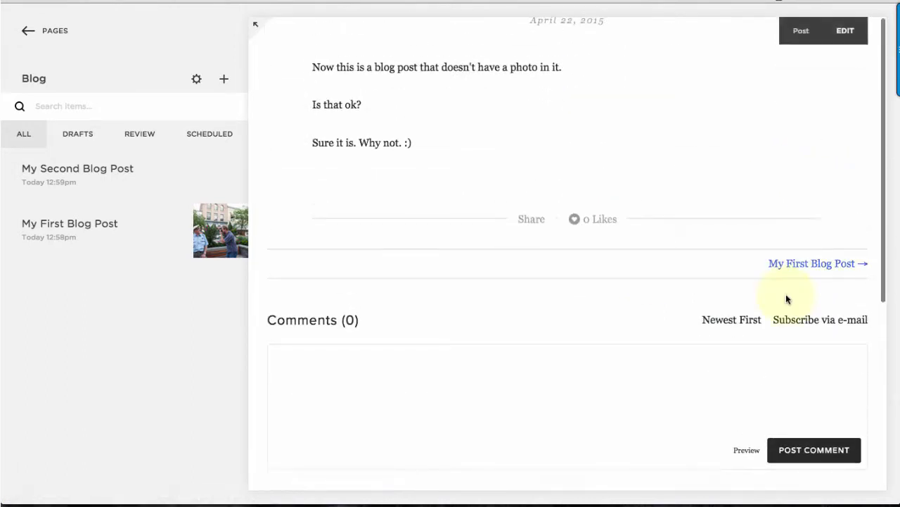
# Follow the link from the second post to "My First Blog Post" and look through that post.
pyautogui.click(802, 265)
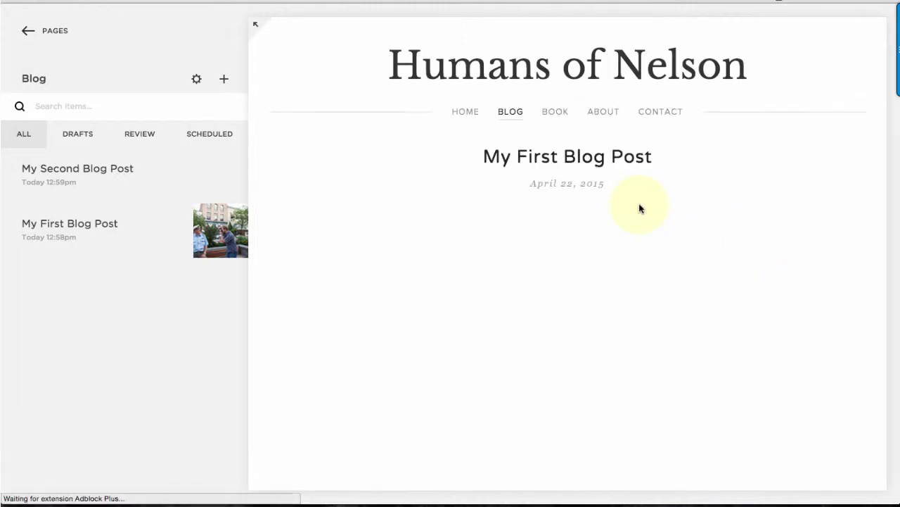
pyautogui.scroll(-15, 641, 207)
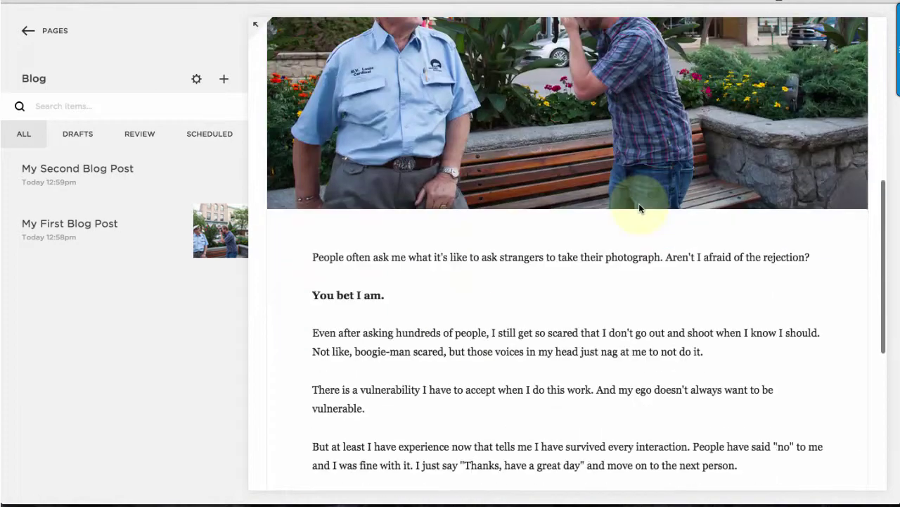
pyautogui.scroll(15, 640, 208)
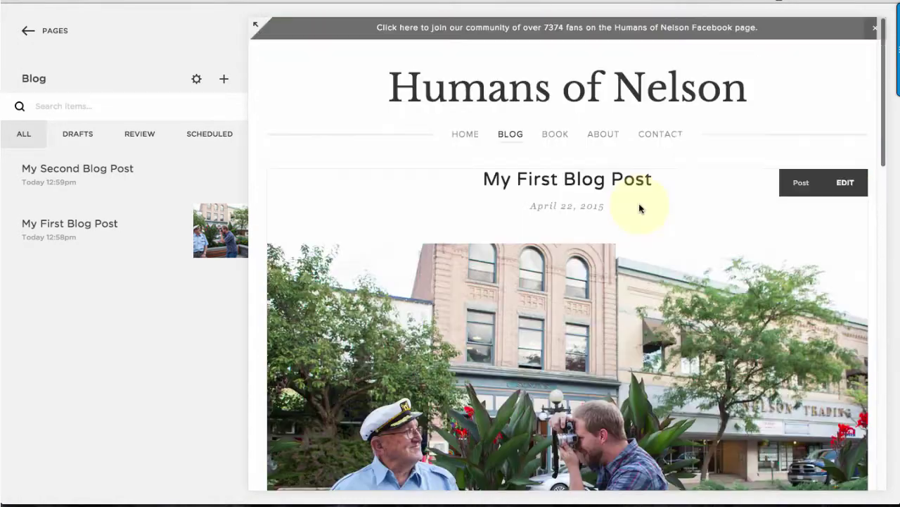
# Return to the site's Blog page in the preview and look through both published posts down to the footer.
pyautogui.click(512, 141)
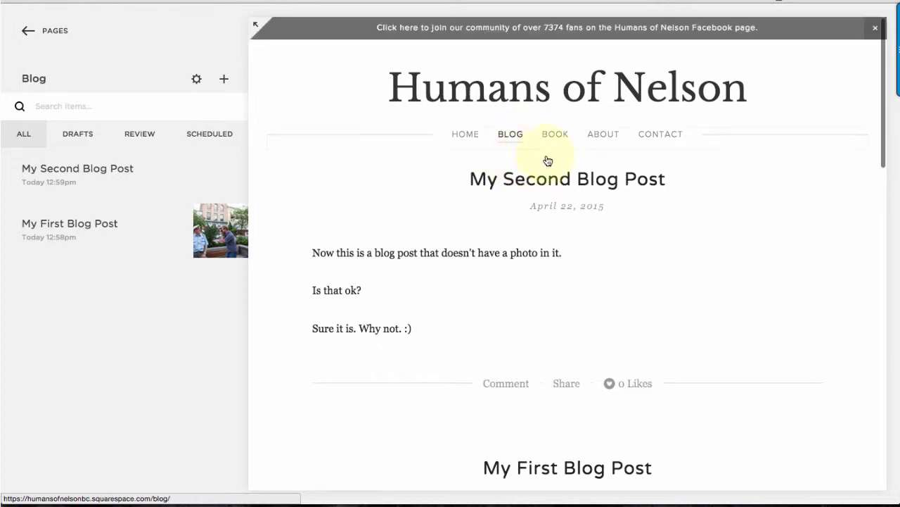
pyautogui.moveTo(597, 223)
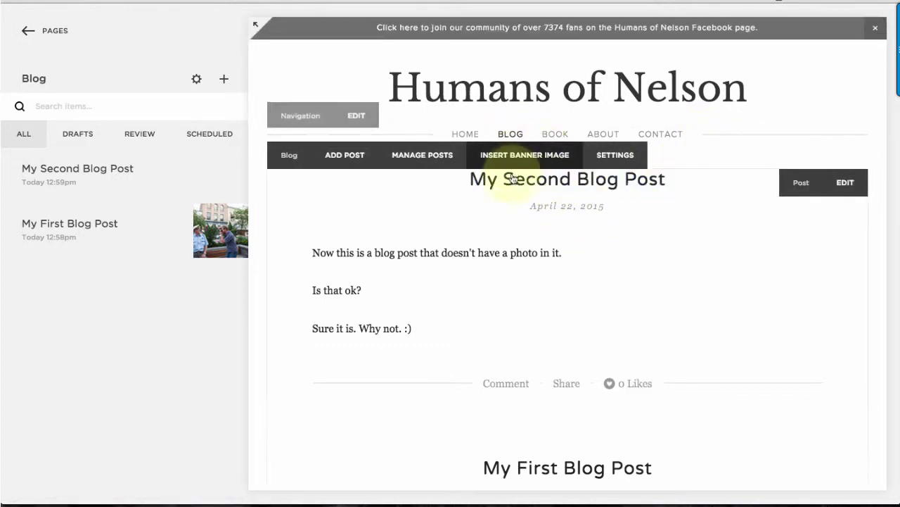
pyautogui.scroll(-5, 600, 331)
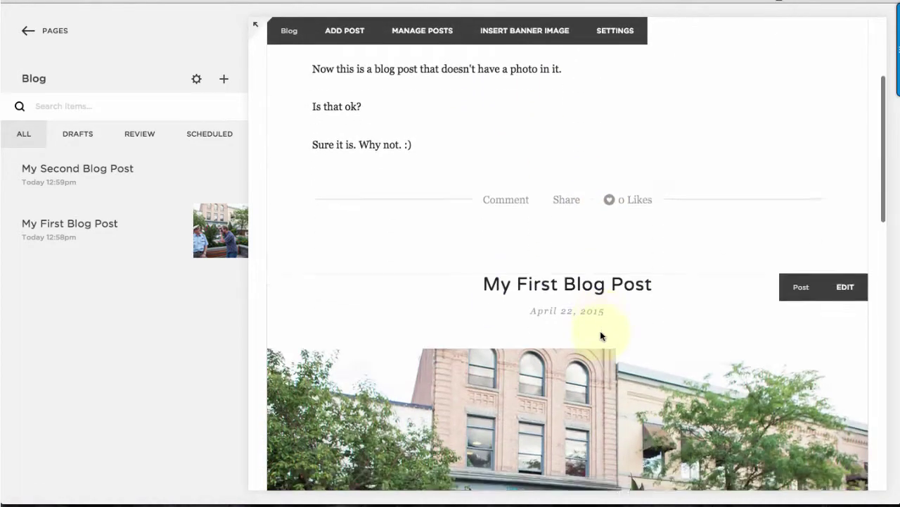
pyautogui.scroll(-10, 600, 330)
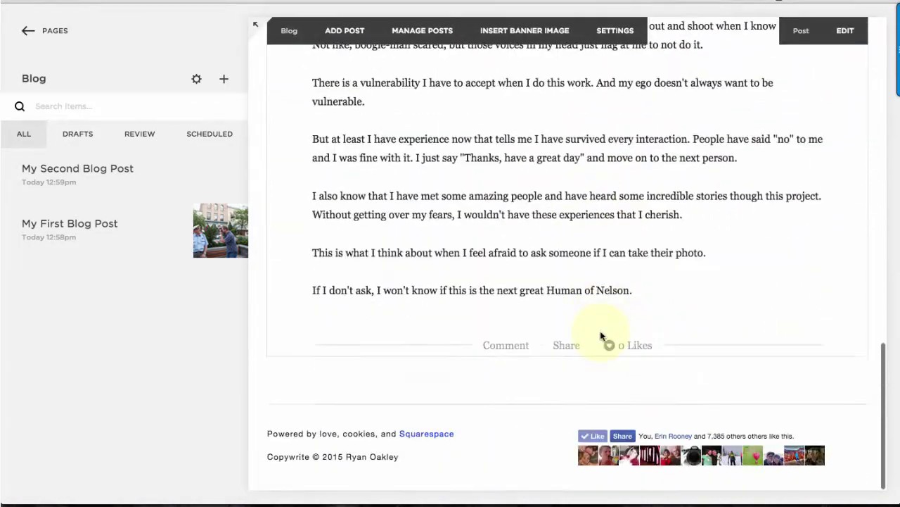
pyautogui.scroll(15, 600, 331)
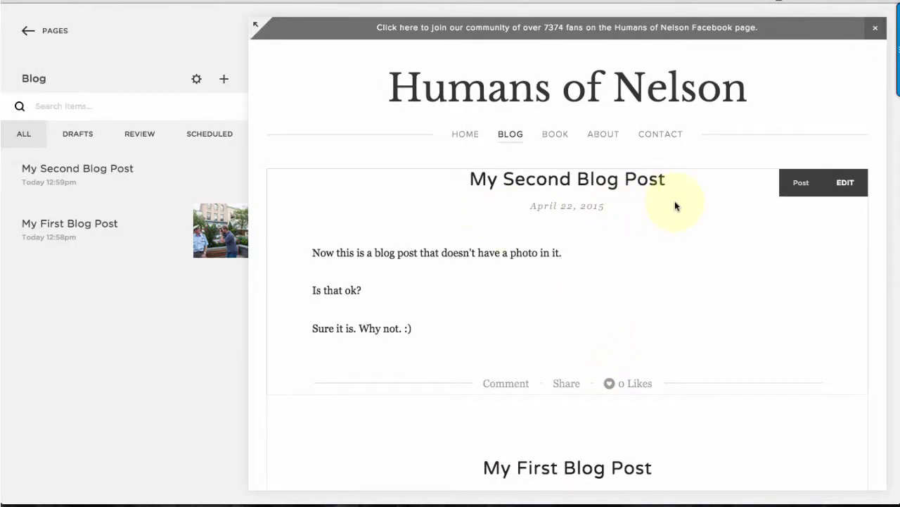
pyautogui.moveTo(475, 179)
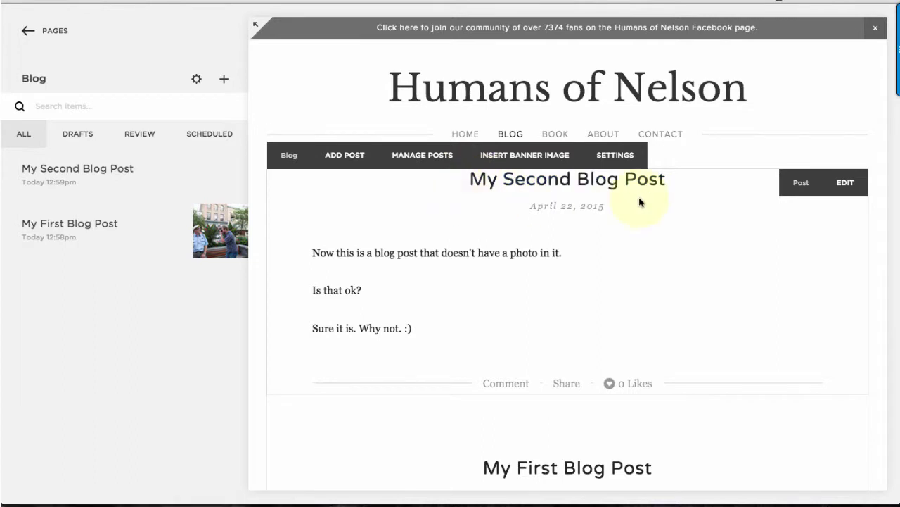
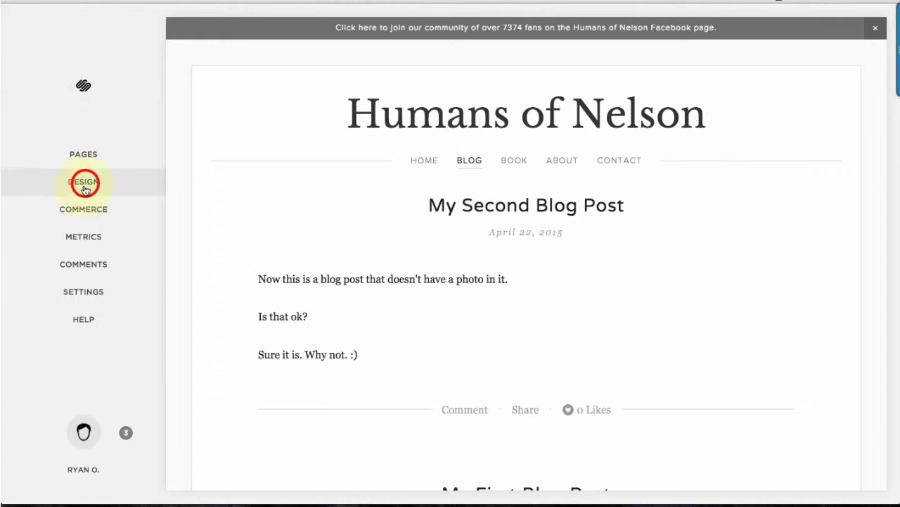
# In the site's style editor, set the blog post title font to Helvetica Neue with a font size of 46 px.
pyautogui.click(83, 183)
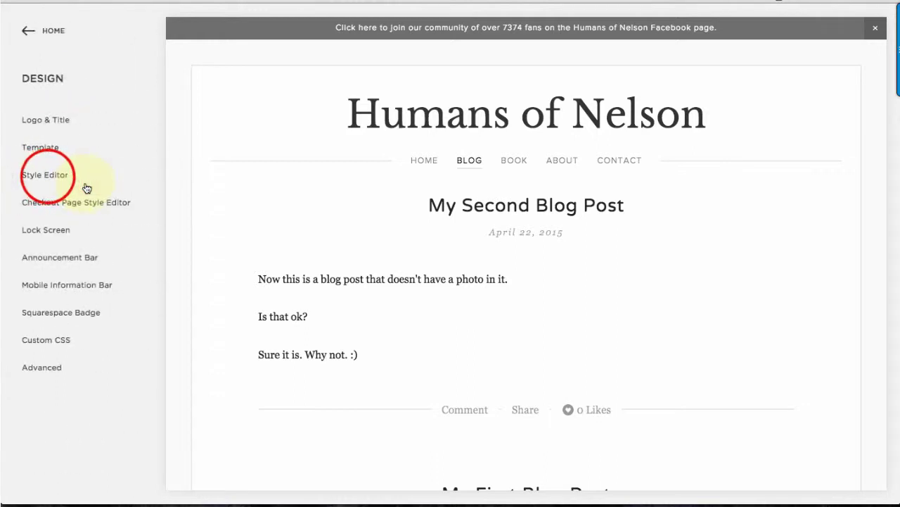
pyautogui.click(46, 176)
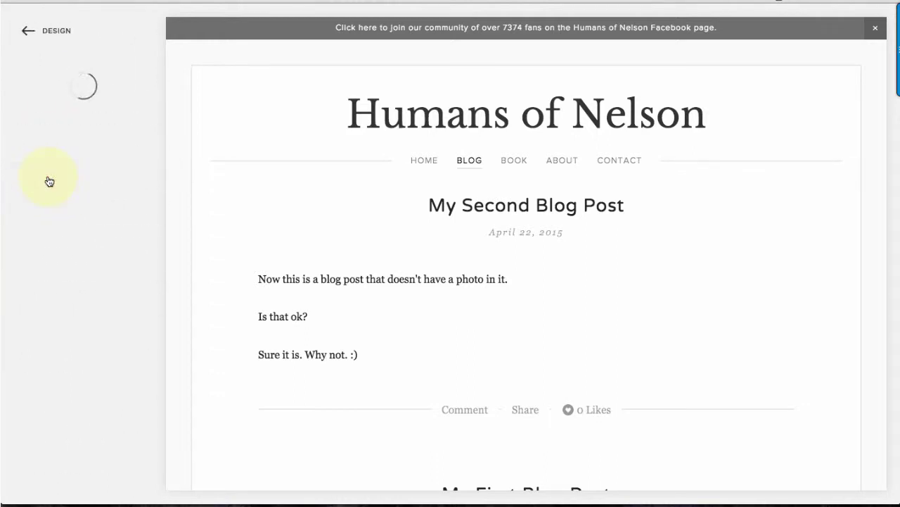
pyautogui.scroll(-10, 141, 373)
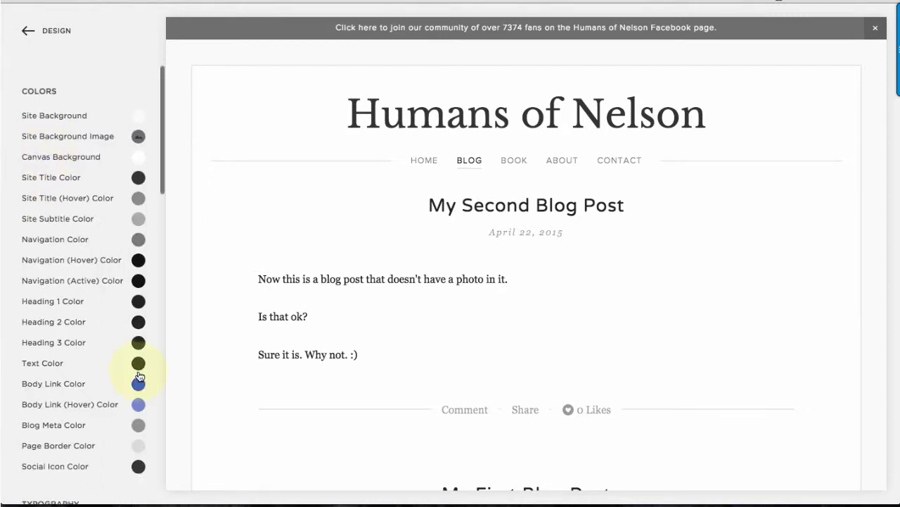
pyautogui.scroll(-10, 140, 377)
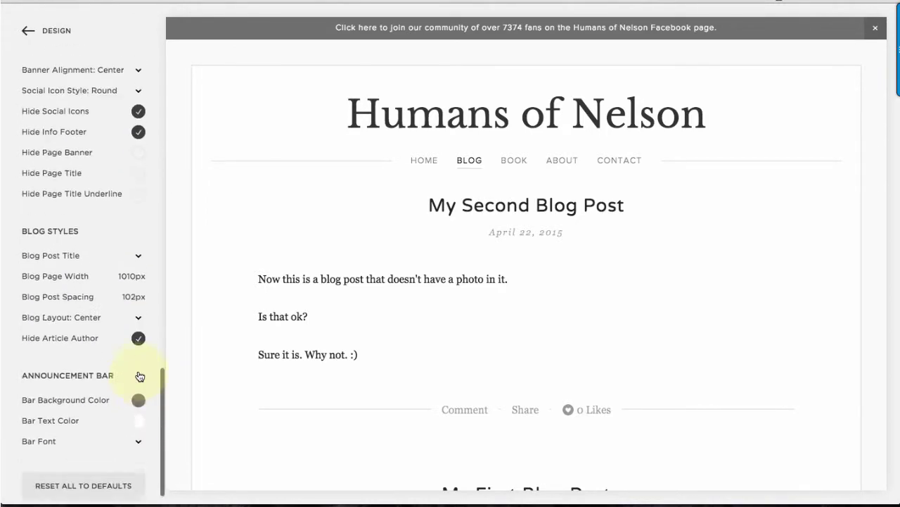
pyautogui.scroll(-1, 139, 375)
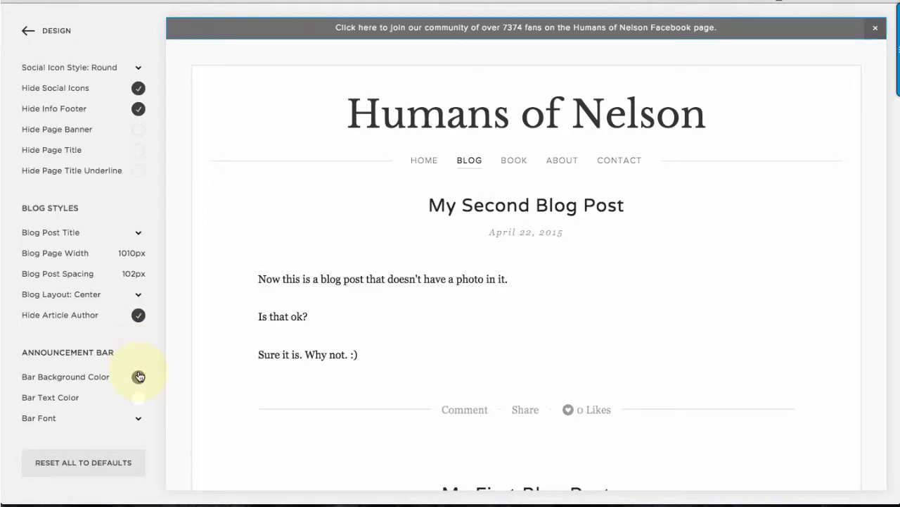
pyautogui.click(70, 238)
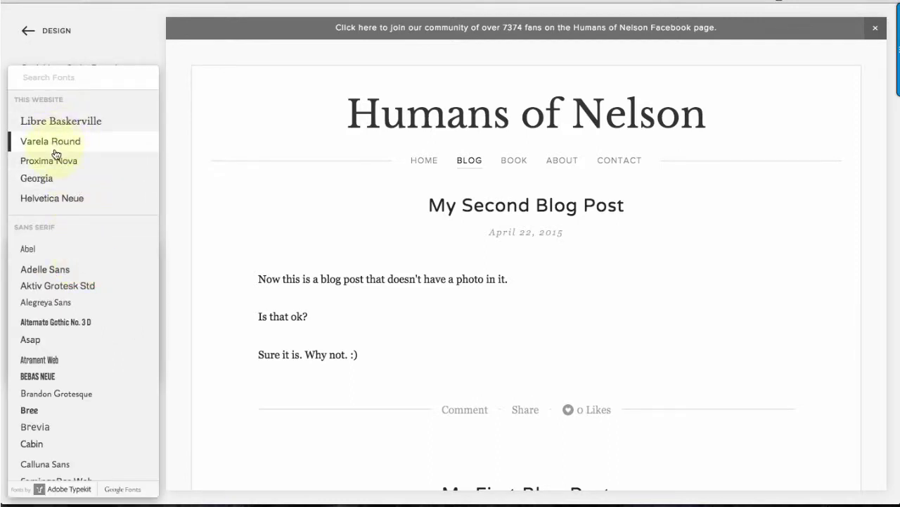
pyautogui.click(65, 204)
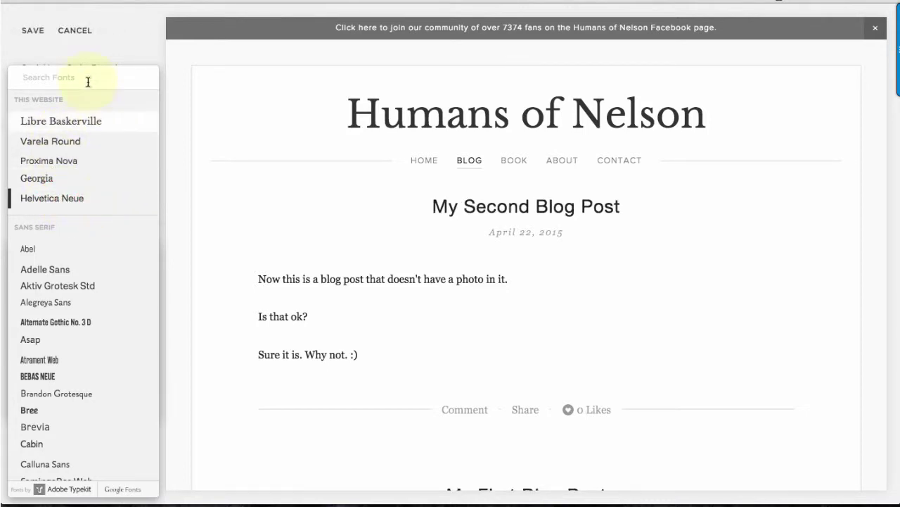
pyautogui.click(84, 54)
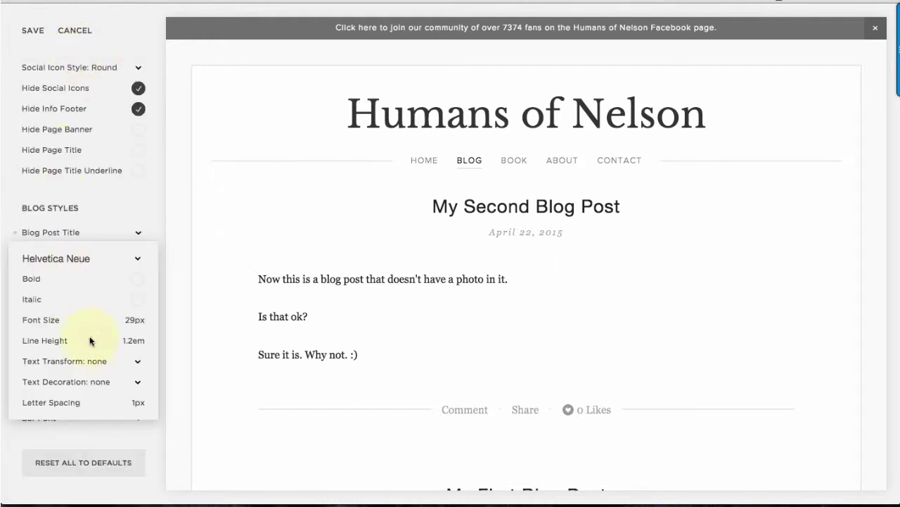
pyautogui.moveTo(55, 321); pyautogui.dragTo(75, 322)
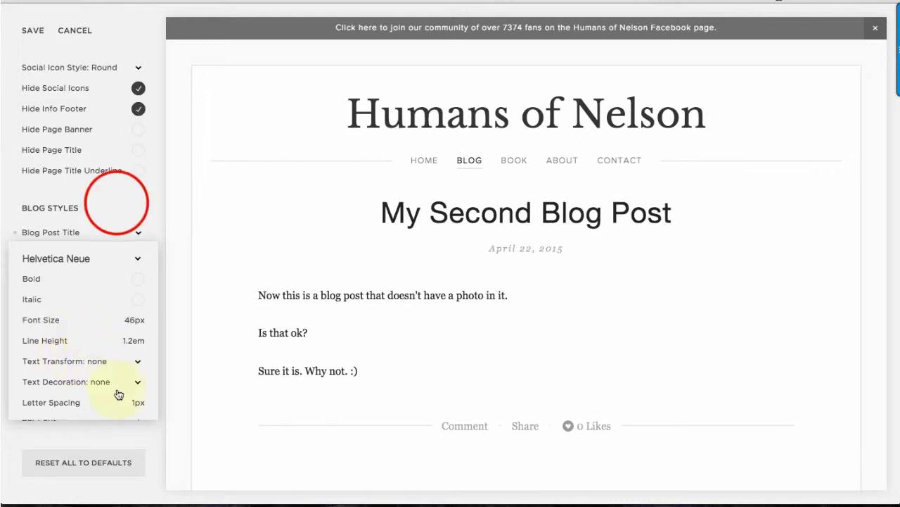
pyautogui.click(115, 204)
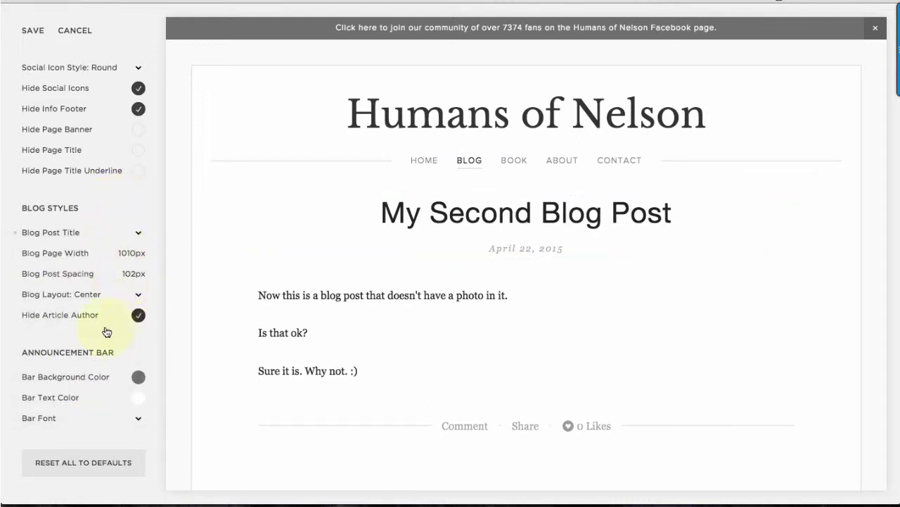
# Try a blog page width of 828 px and check how both posts look in the preview.
pyautogui.moveTo(77, 255)
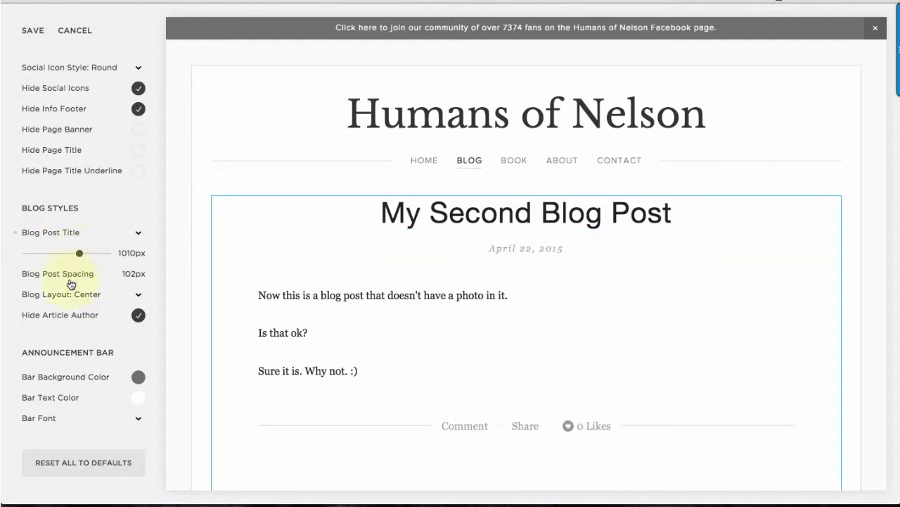
pyautogui.click(79, 253)
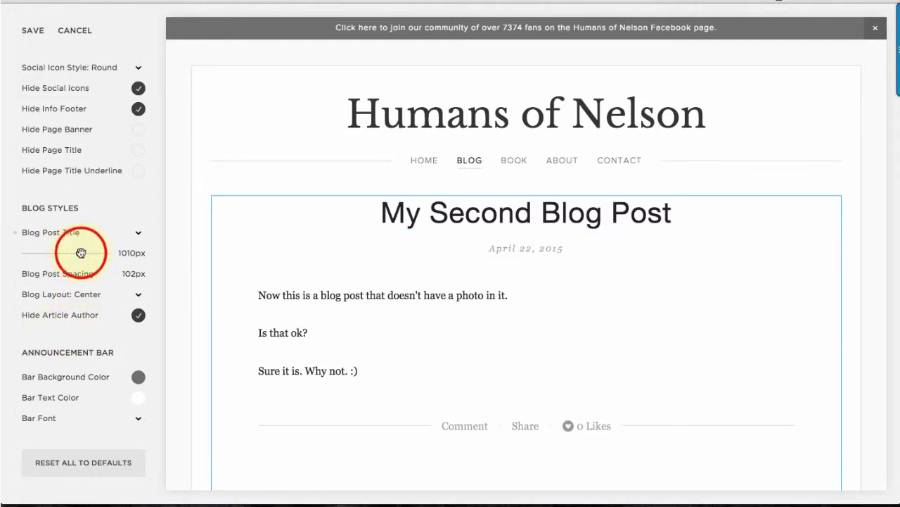
pyautogui.moveTo(81, 253); pyautogui.dragTo(53, 255)
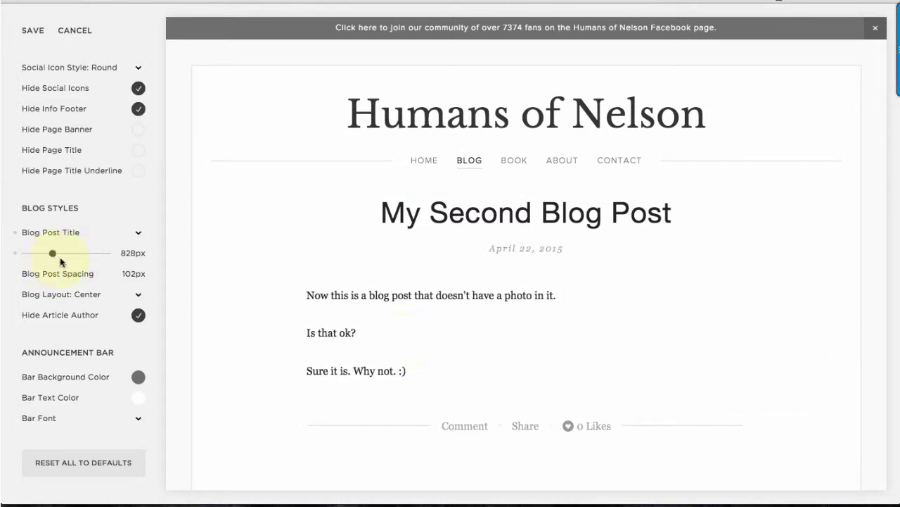
pyautogui.scroll(-10, 408, 344)
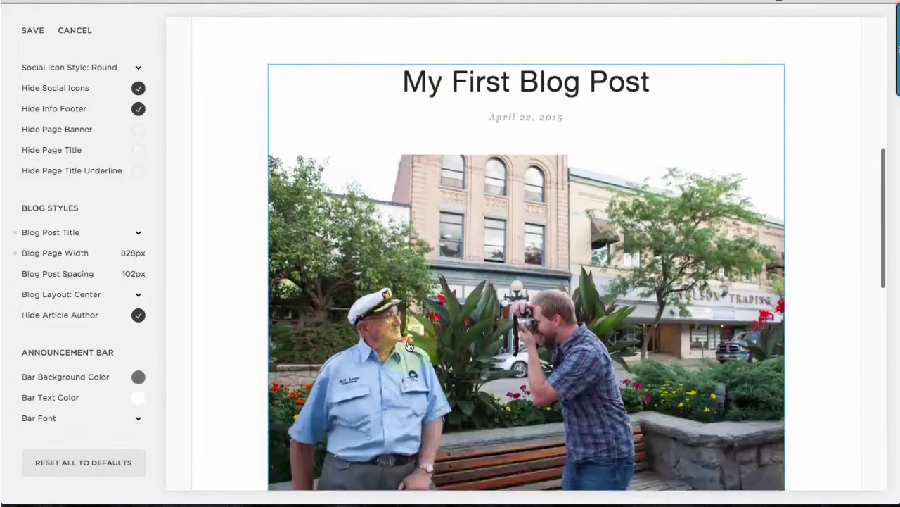
pyautogui.scroll(-3, 408, 344)
pyautogui.scroll(10, 408, 345)
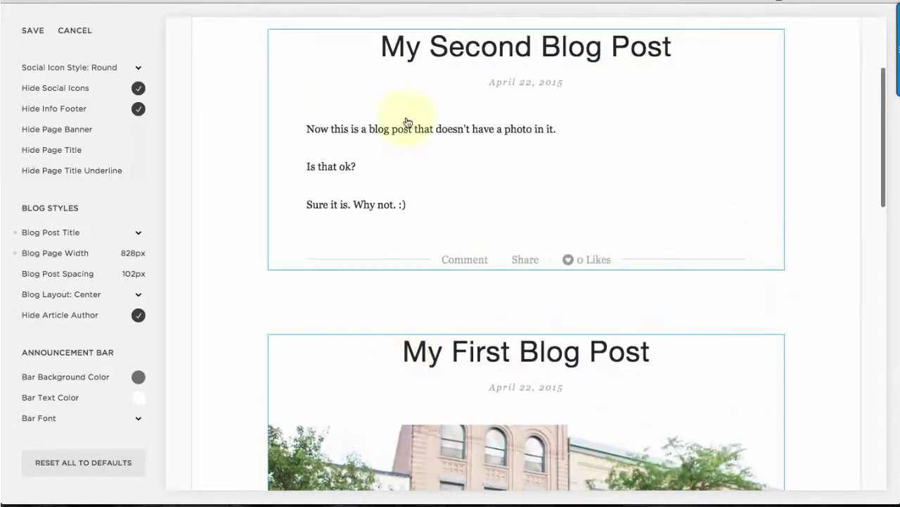
pyautogui.scroll(3, 406, 123)
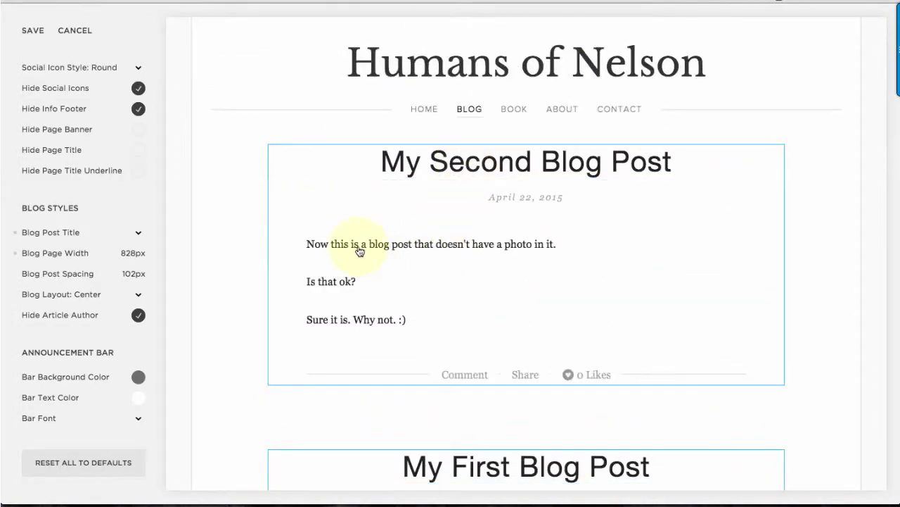
pyautogui.scroll(-15, 633, 377)
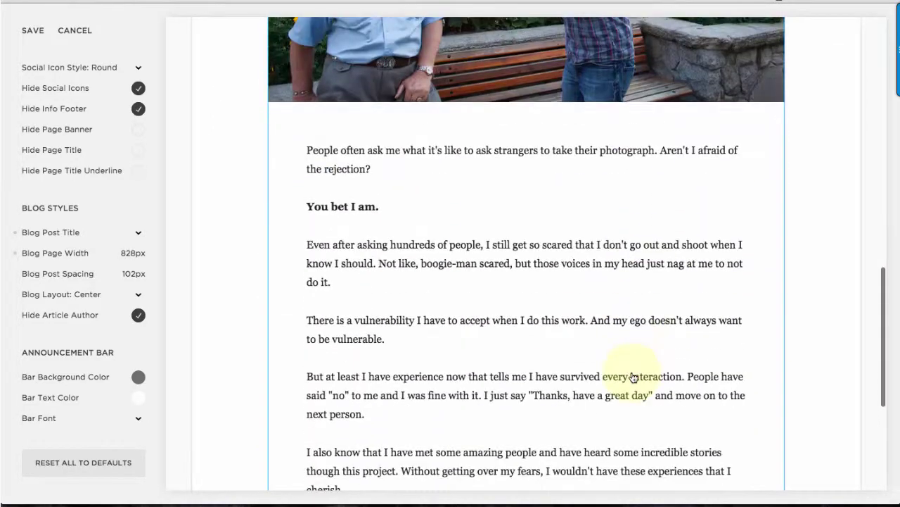
# Try a blog page width of 1074 px, and narrow it to 794 px.
pyautogui.click(55, 252)
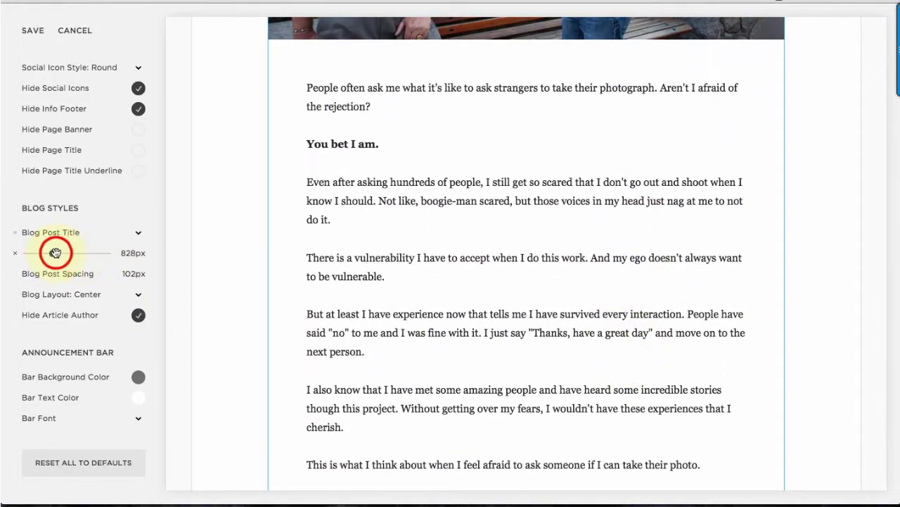
pyautogui.moveTo(55, 253); pyautogui.dragTo(88, 253)
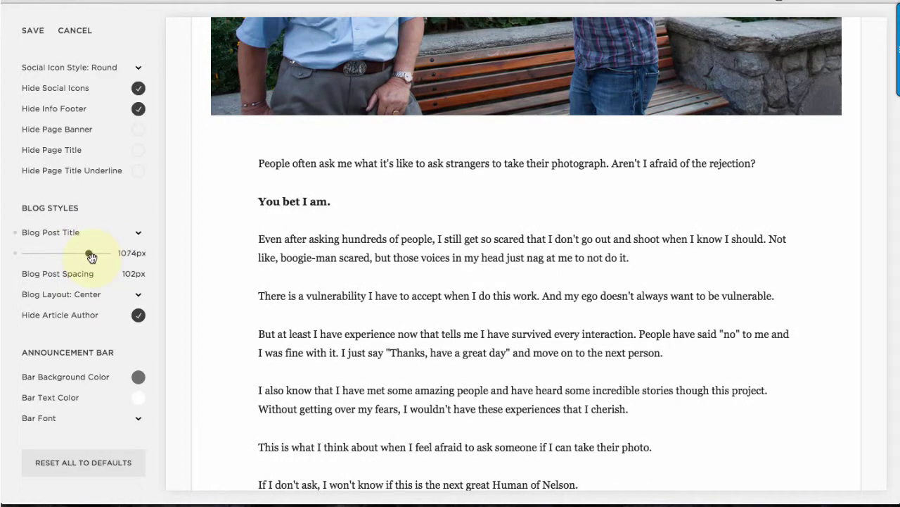
pyautogui.moveTo(81, 261); pyautogui.dragTo(56, 258)
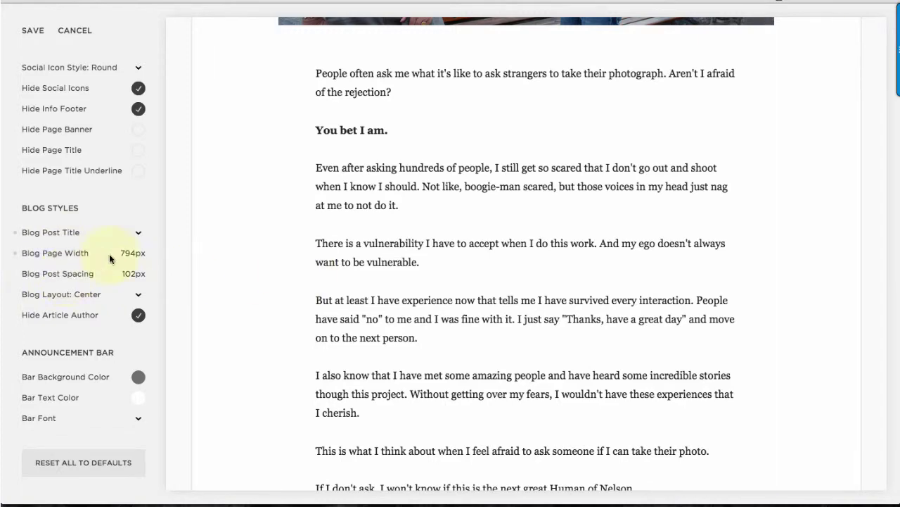
# Increase the blog post spacing between the two posts to 110 px.
pyautogui.scroll(10, 420, 204)
pyautogui.scroll(2, 420, 205)
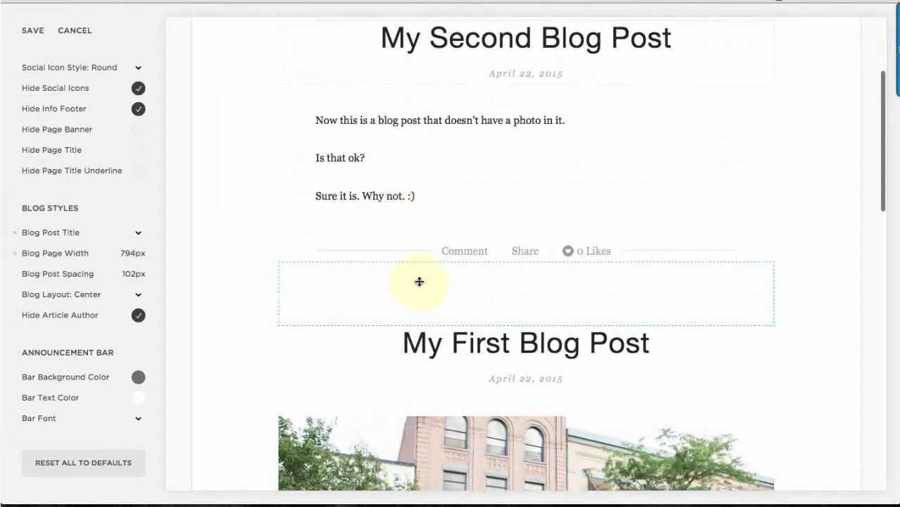
pyautogui.moveTo(382, 294)
pyautogui.mouseDown()
pyautogui.moveTo(391, 284)
pyautogui.moveTo(399, 344)
pyautogui.moveTo(396, 279)
pyautogui.moveTo(394, 288)
pyautogui.mouseUp()
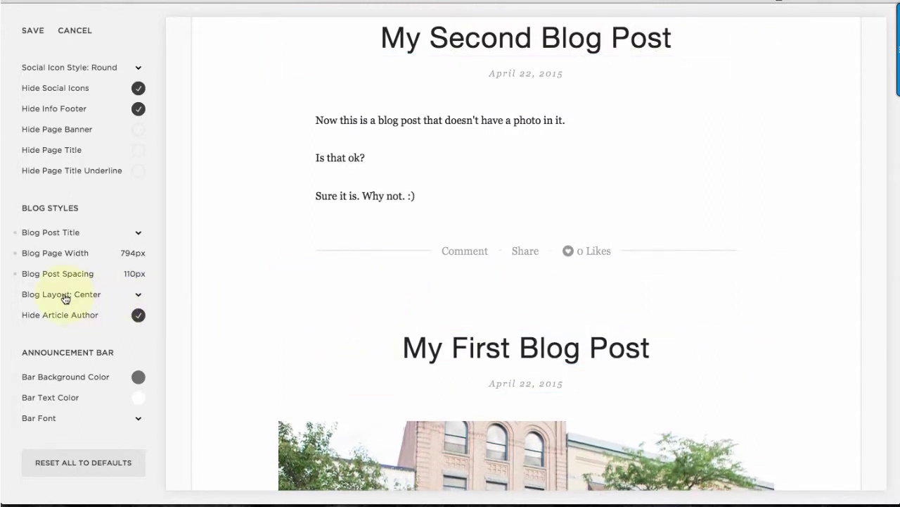
# Try showing the article author beside the post dates, and hide the author again.
pyautogui.scroll(3, 429, 337)
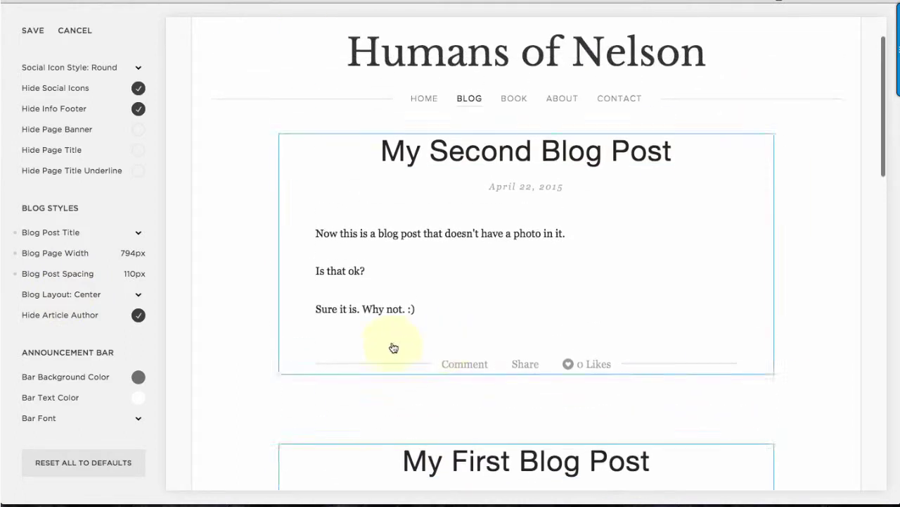
pyautogui.click(140, 316)
pyautogui.click(139, 319)
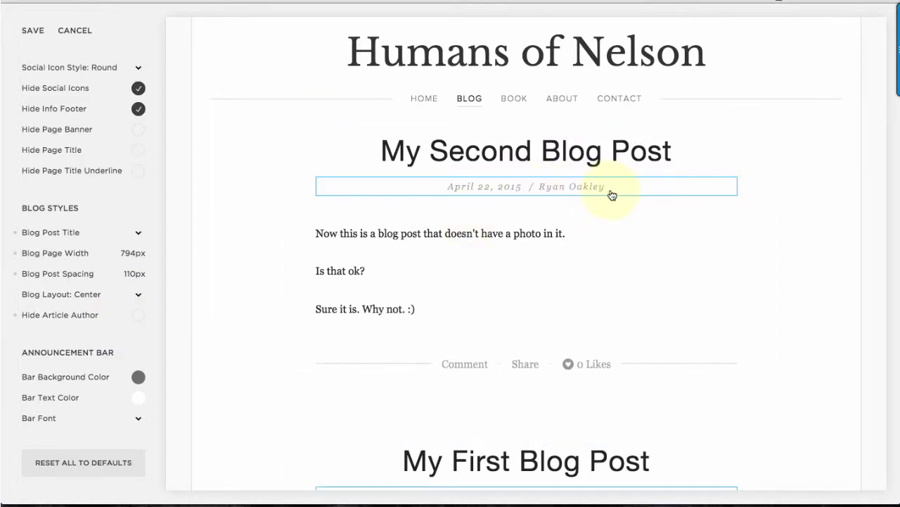
pyautogui.scroll(-5, 612, 194)
pyautogui.click(138, 313)
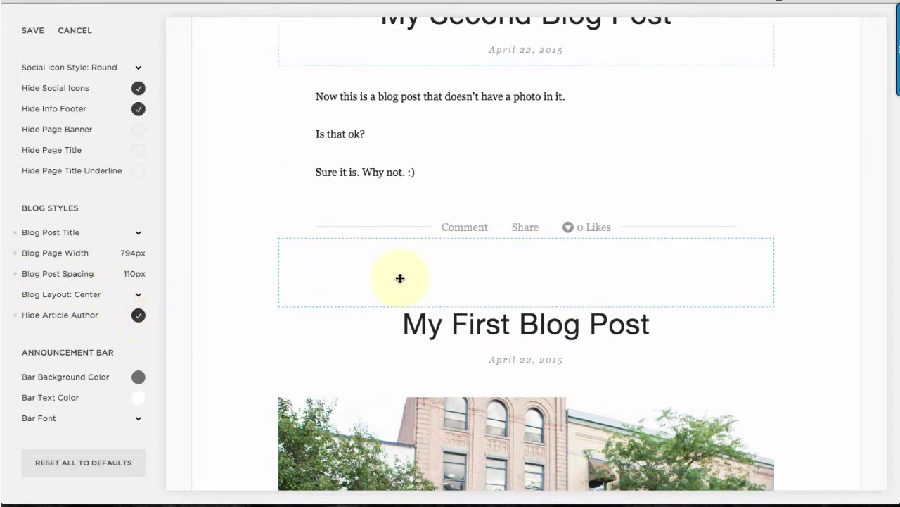
# Set the blog layout to Right Sidebar and save the style changes.
pyautogui.click(89, 297)
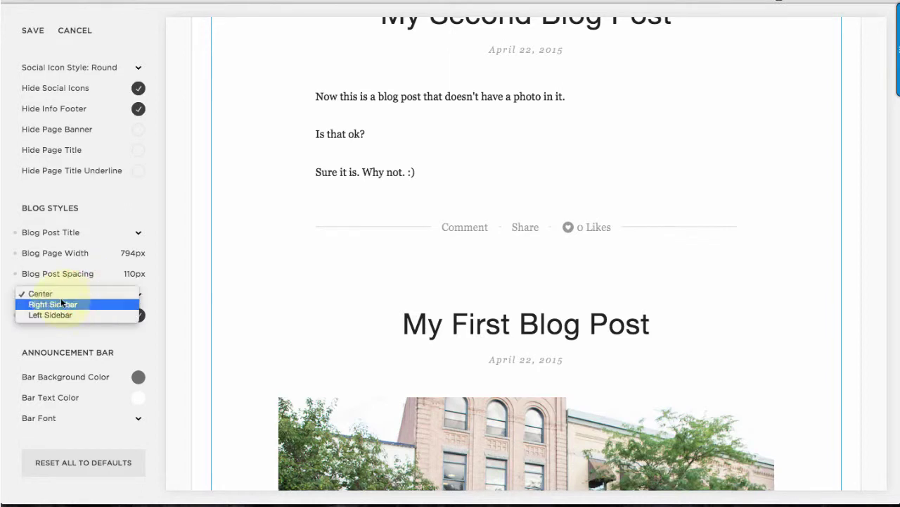
pyautogui.click(145, 348)
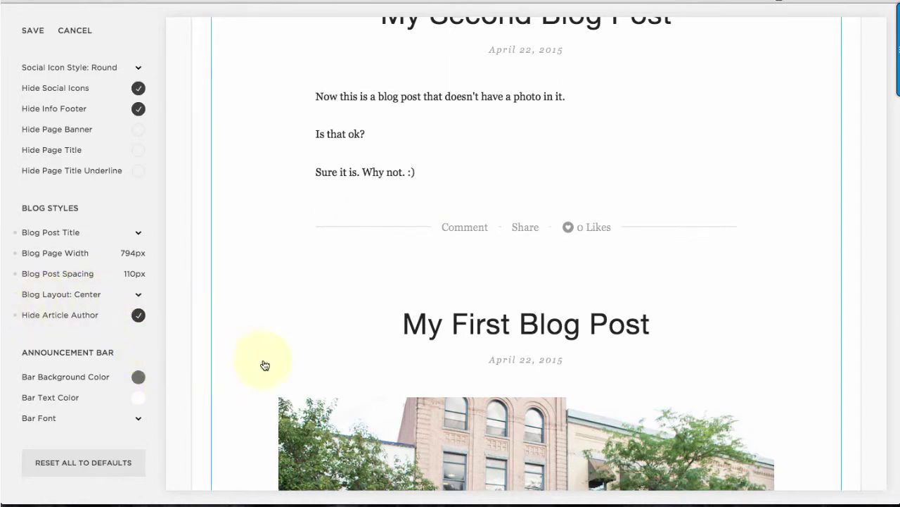
pyautogui.click(107, 298)
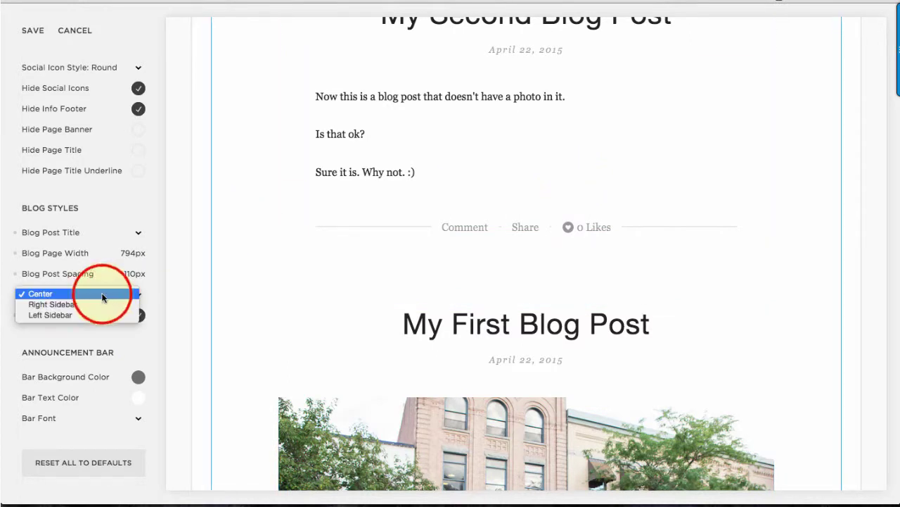
pyautogui.click(81, 310)
pyautogui.click(80, 304)
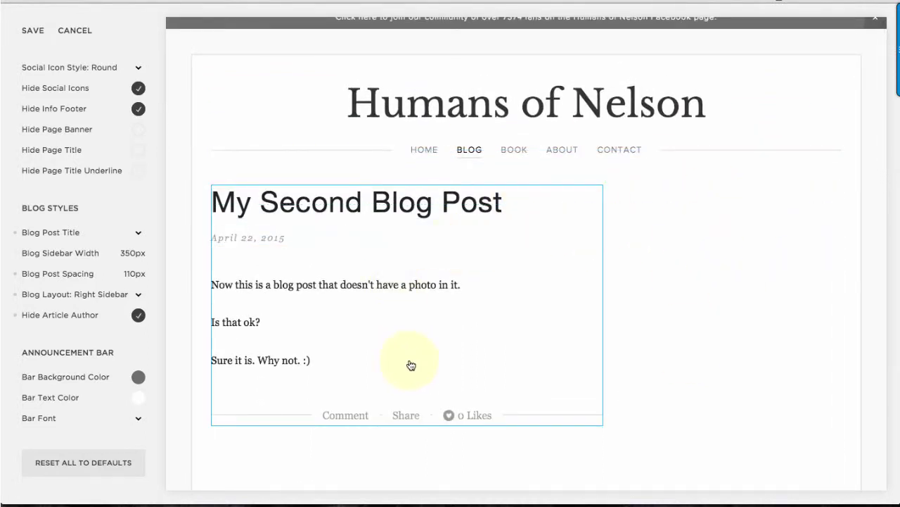
pyautogui.scroll(-4, 398, 364)
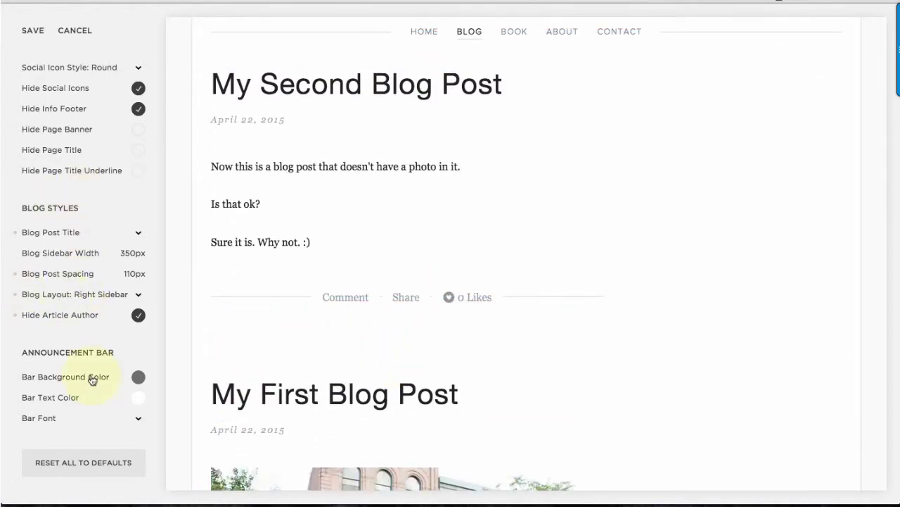
pyautogui.scroll(15, 89, 378)
pyautogui.click(32, 31)
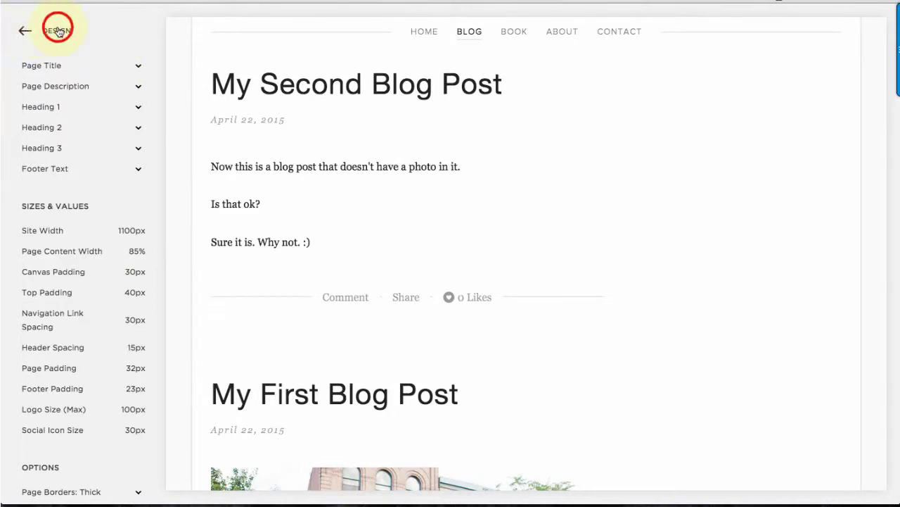
# Leave the design settings and open the Blog page from the site's page list.
pyautogui.click(59, 31)
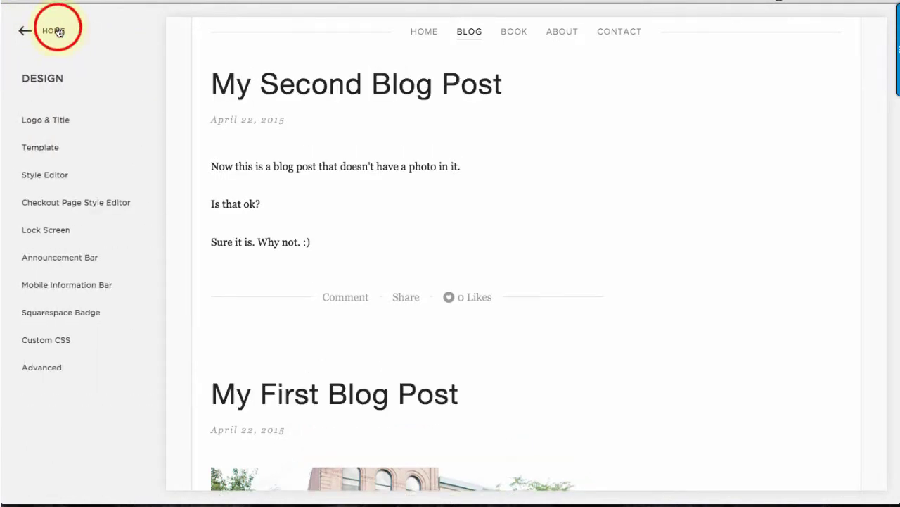
pyautogui.click(59, 31)
pyautogui.click(84, 159)
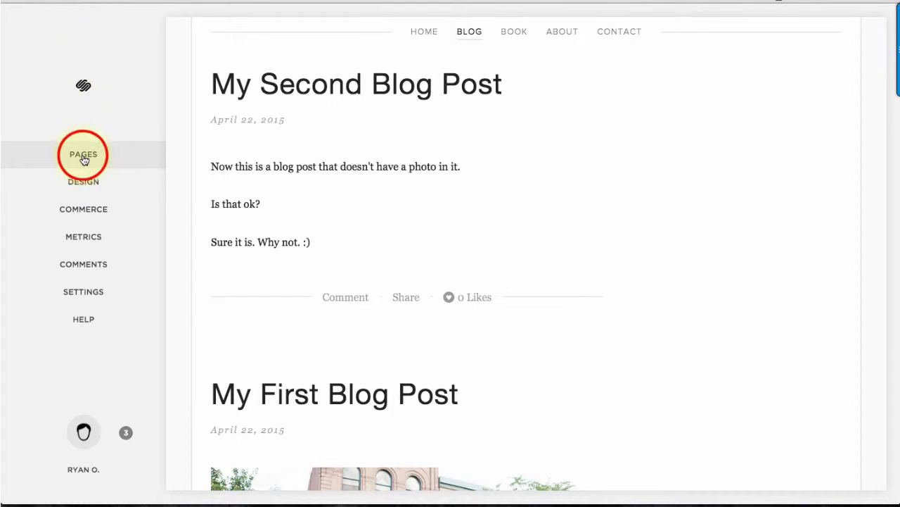
pyautogui.click(50, 143)
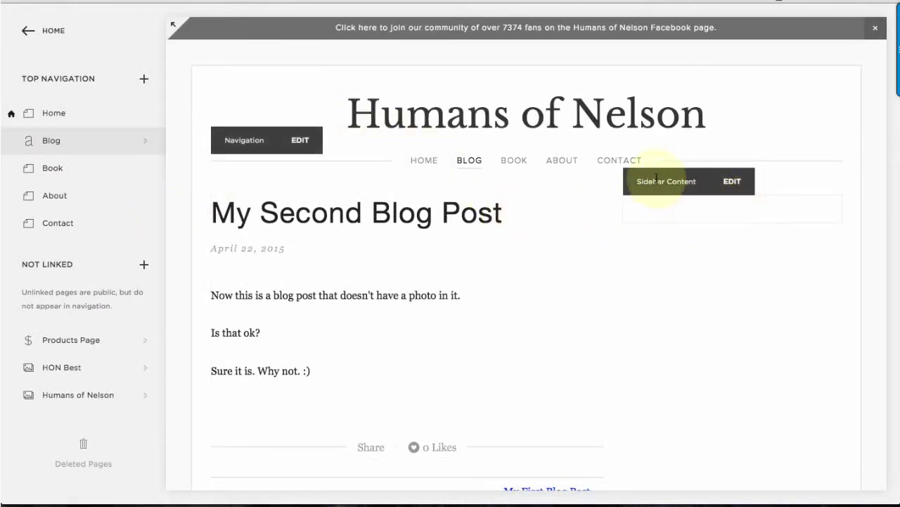
# Open the blog's sidebar content for editing and enter the text "This is some text".
pyautogui.click(731, 181)
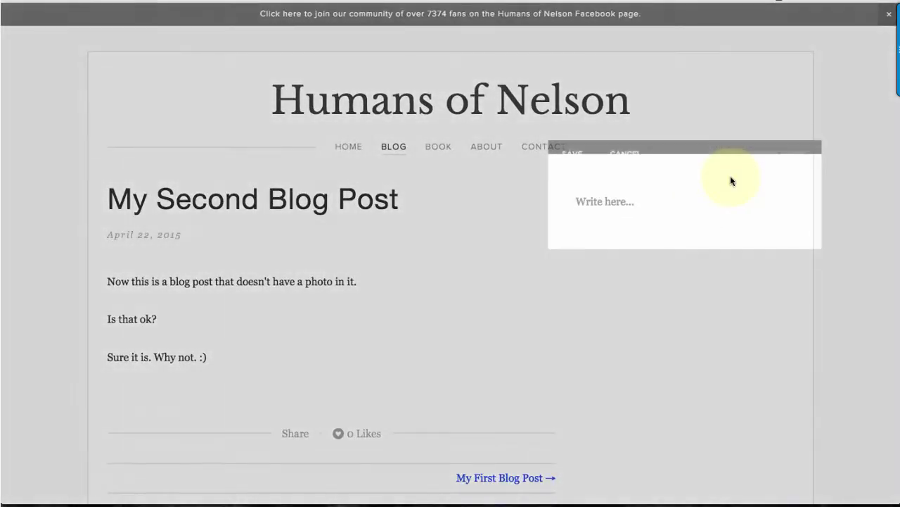
pyautogui.moveTo(600, 187)
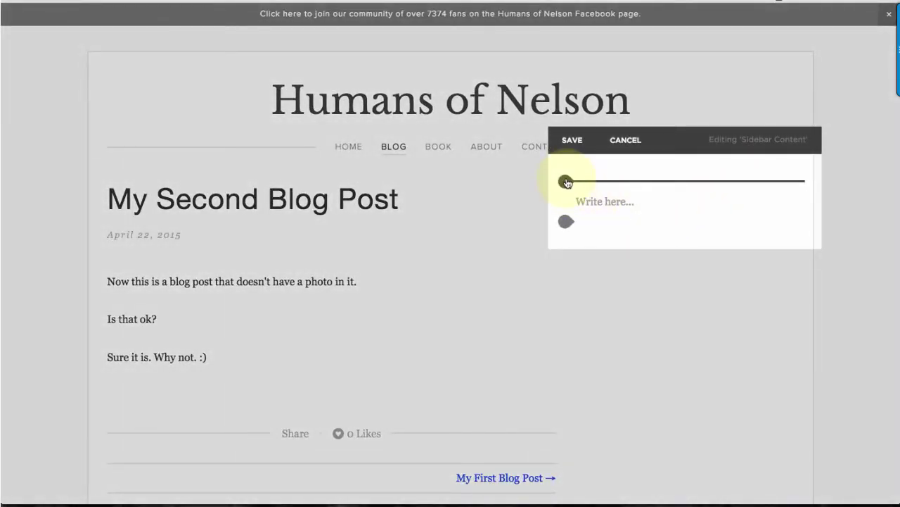
pyautogui.click(598, 208)
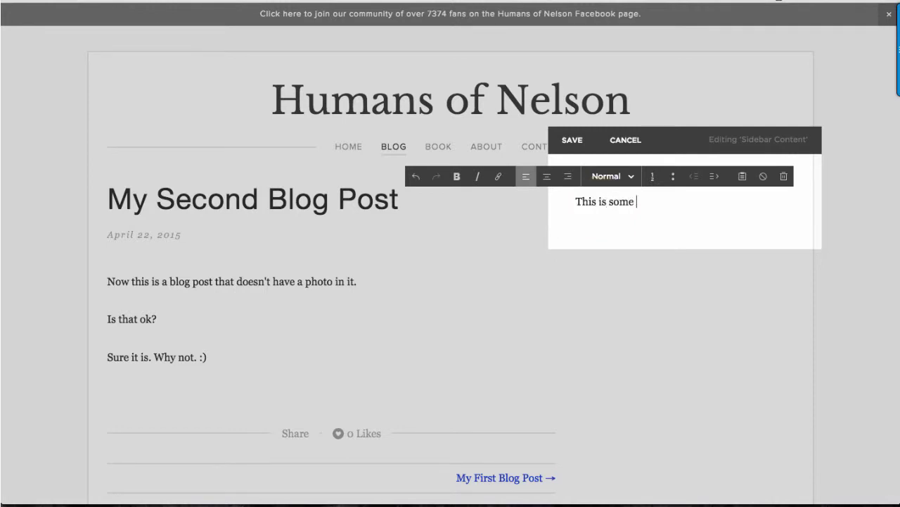
pyautogui.write('This is some text')
pyautogui.press('Return')
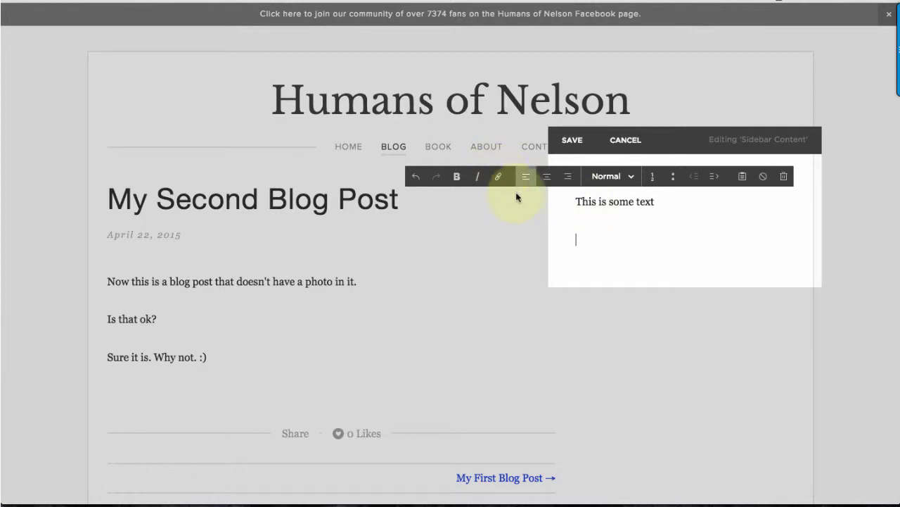
# Insert an image block below the sidebar text and upload HofN-fake-cover-v5.jpg into it.
pyautogui.click(570, 222)
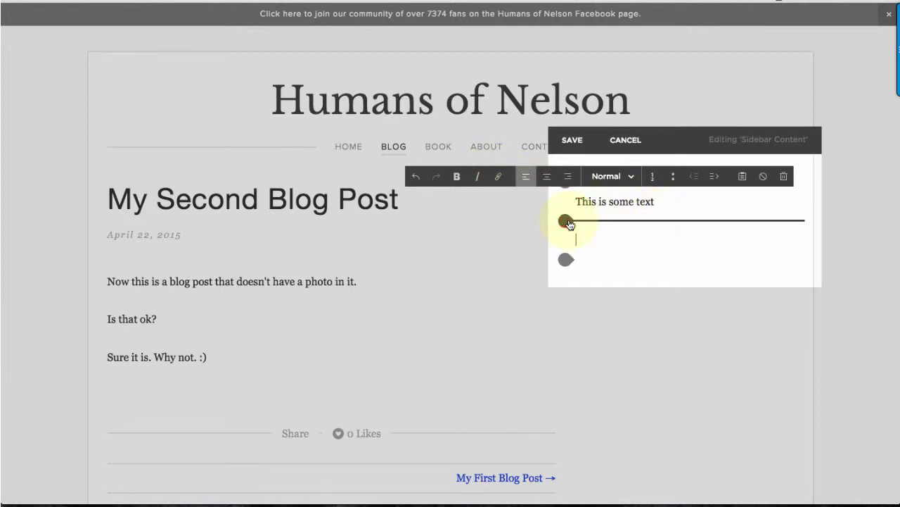
pyautogui.click(804, 141)
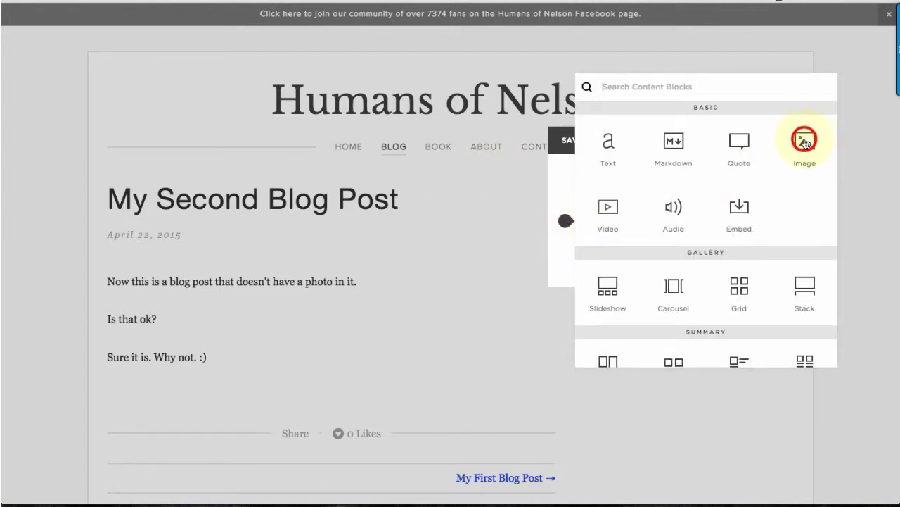
pyautogui.click(753, 169)
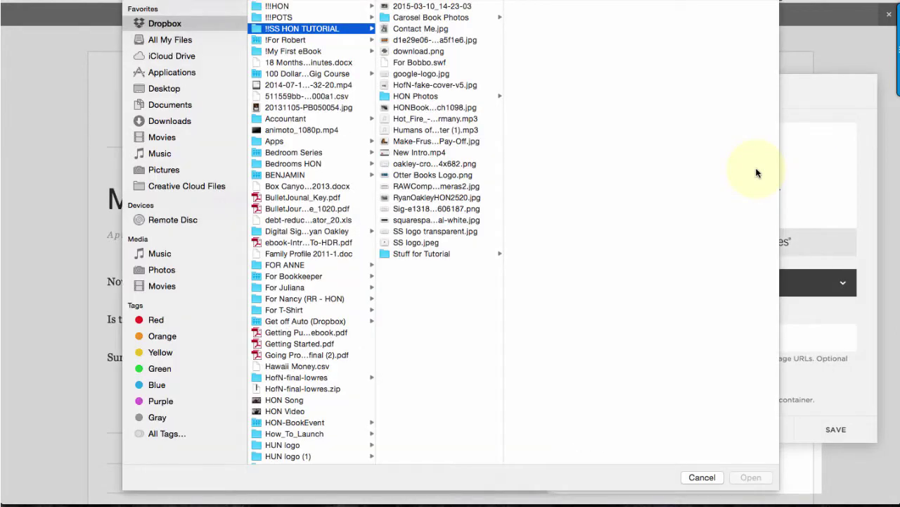
pyautogui.click(420, 130)
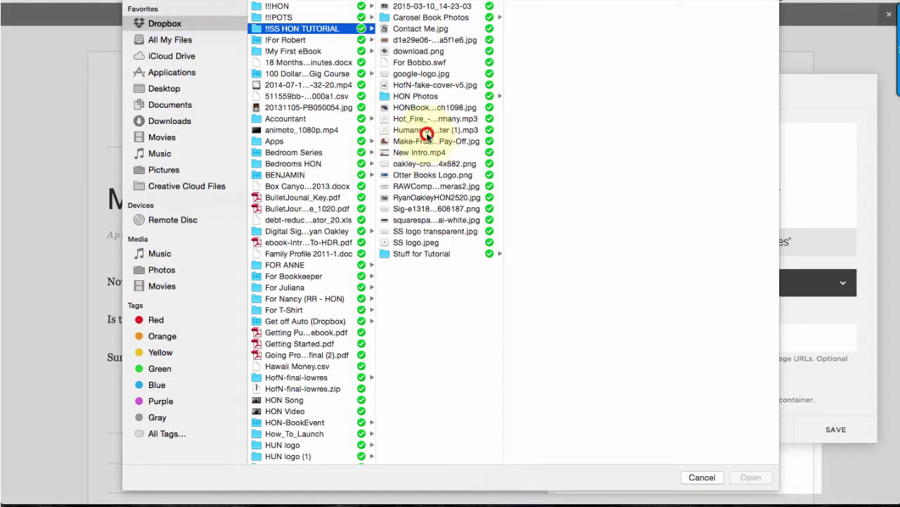
pyautogui.click(420, 86)
pyautogui.click(751, 477)
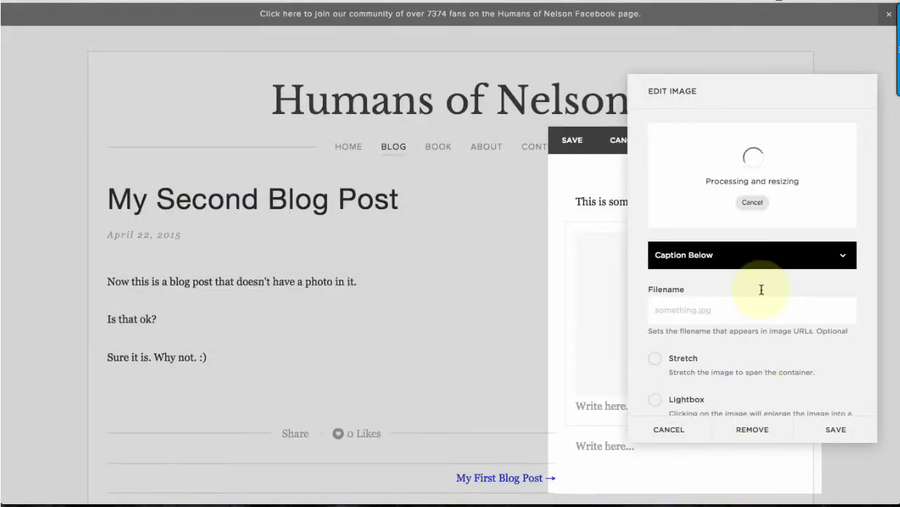
# Set the sidebar image's clickthrough URL to the site's Book page and save the image block.
pyautogui.scroll(-3, 774, 371)
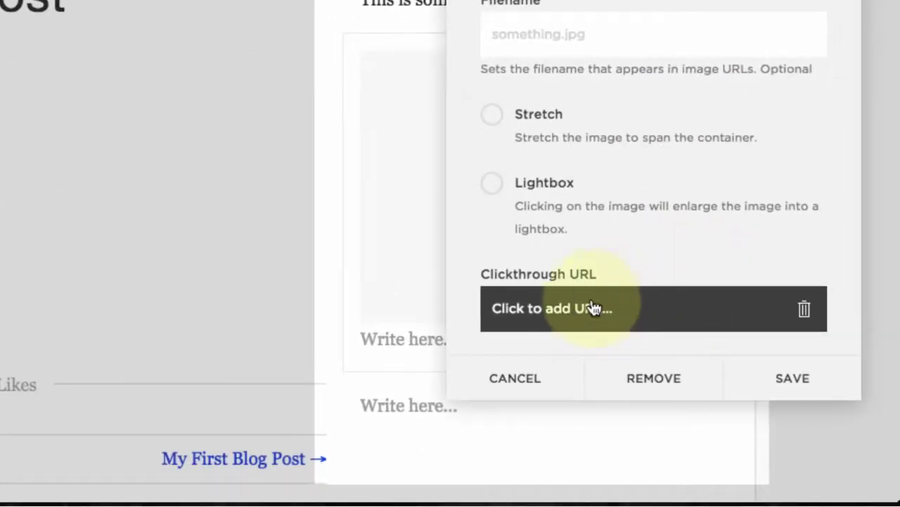
pyautogui.scroll(2, 578, 302)
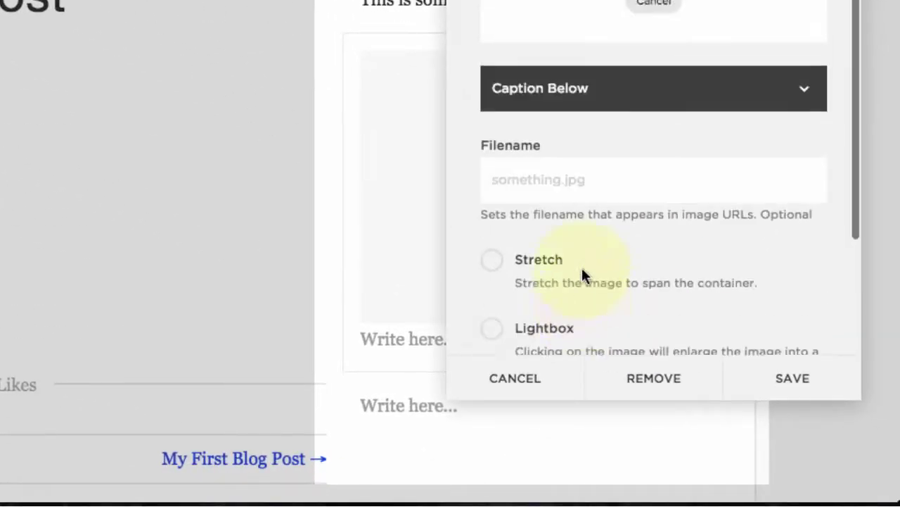
pyautogui.scroll(-2, 583, 275)
pyautogui.click(563, 304)
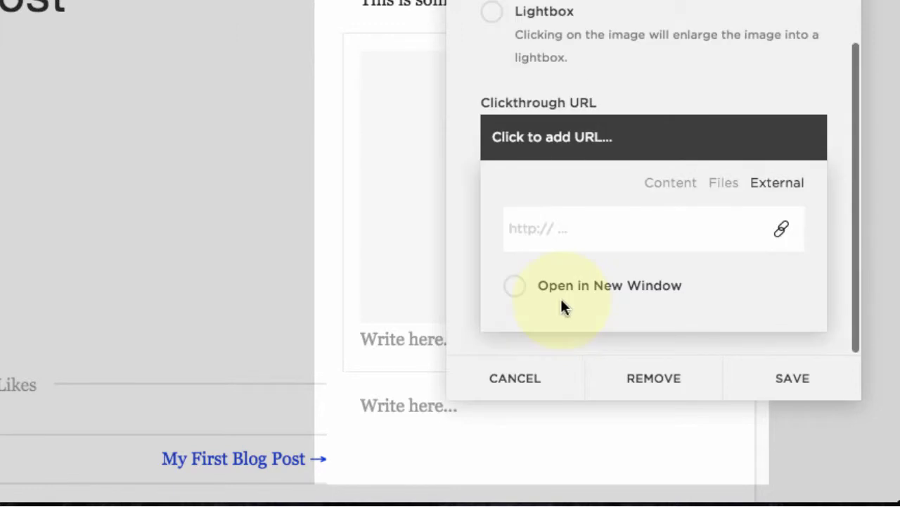
pyautogui.click(670, 181)
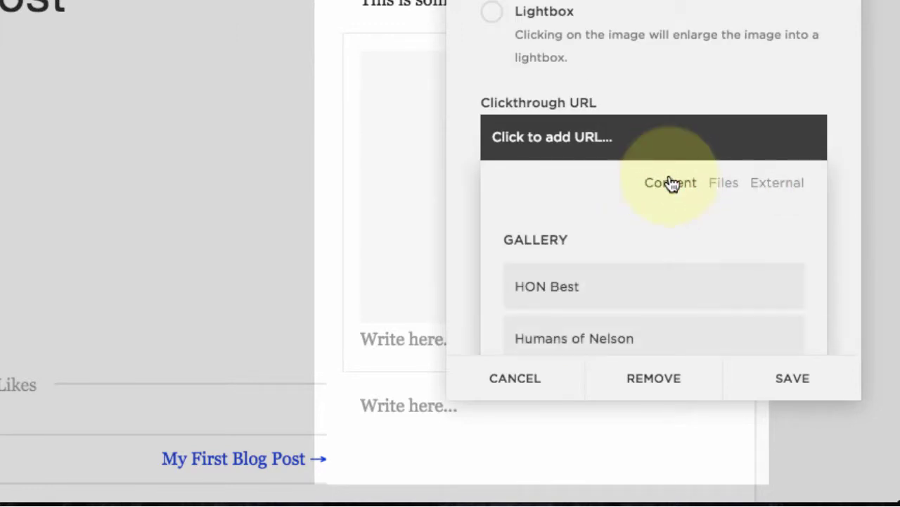
pyautogui.scroll(-4, 616, 252)
pyautogui.scroll(-3, 617, 251)
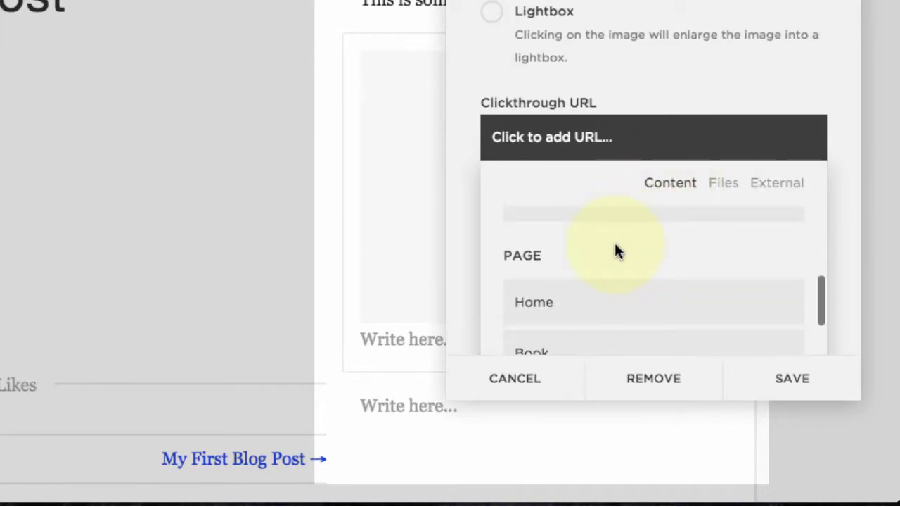
pyautogui.click(538, 267)
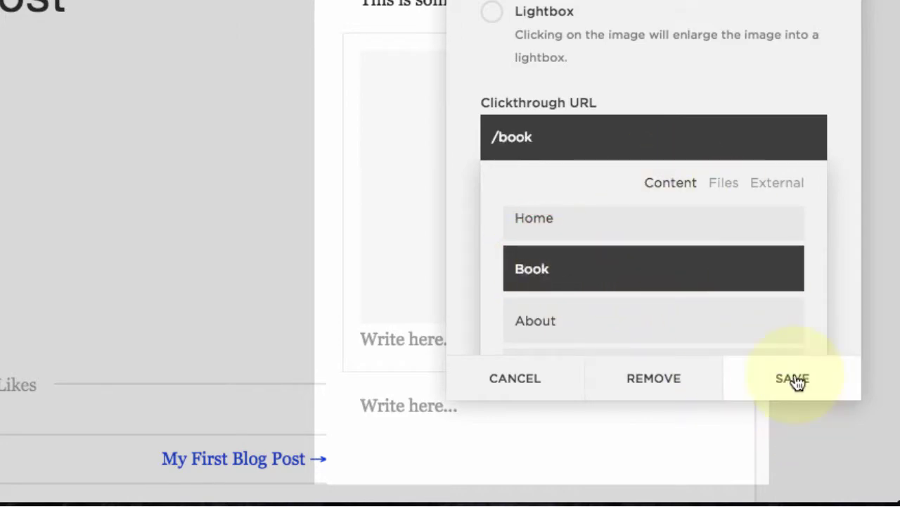
pyautogui.scroll(5, 743, 90)
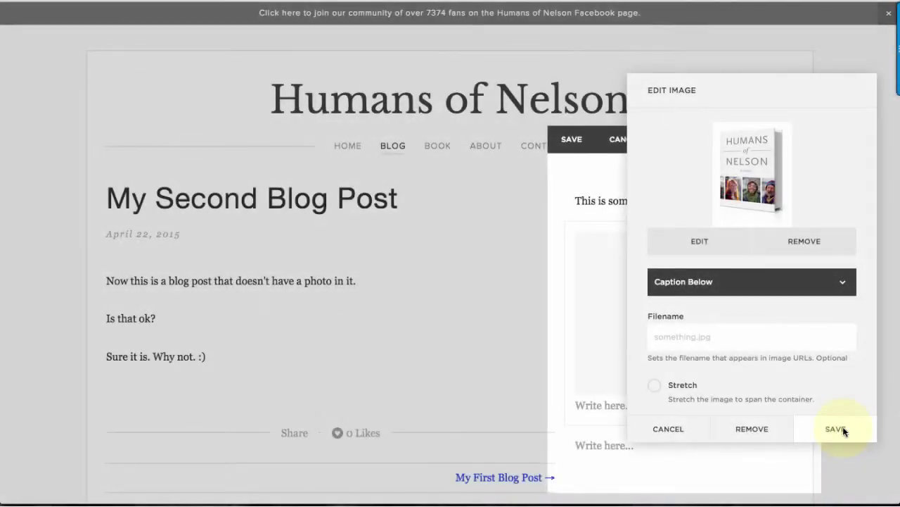
pyautogui.click(842, 429)
# Save the sidebar content and review the text and book image beside the second blog post.
pyautogui.scroll(-5, 751, 413)
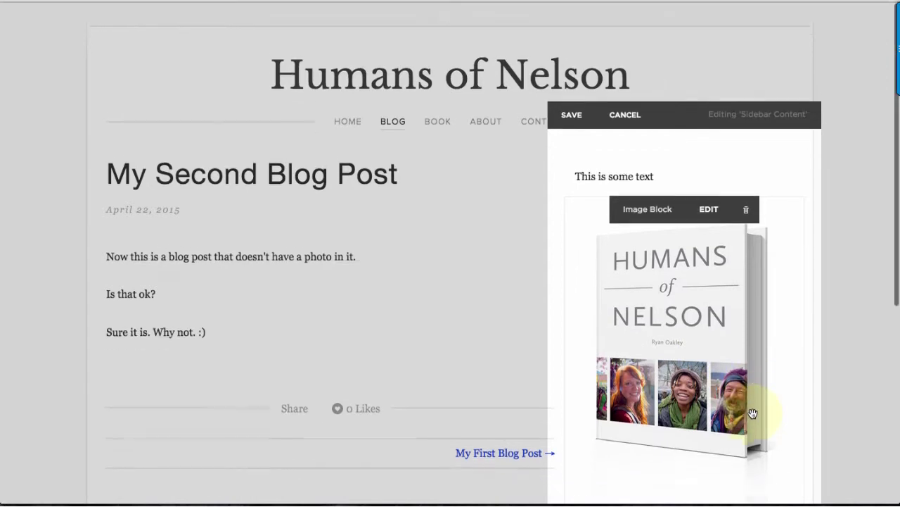
pyautogui.scroll(4, 797, 130)
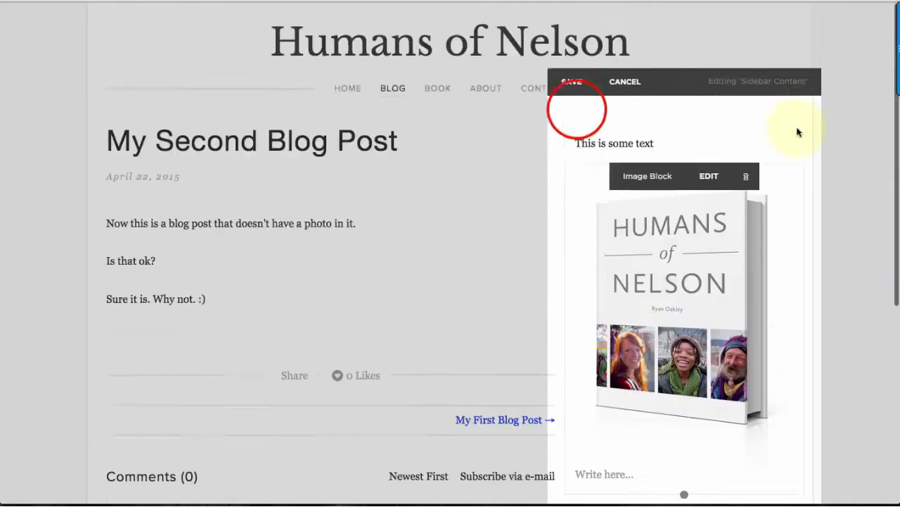
pyautogui.click(573, 107)
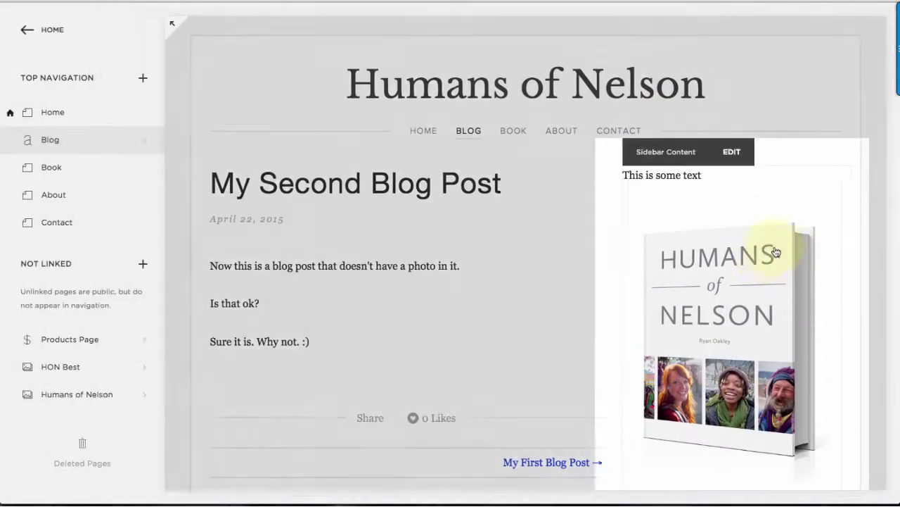
pyautogui.scroll(-4, 851, 297)
pyautogui.scroll(-1, 850, 297)
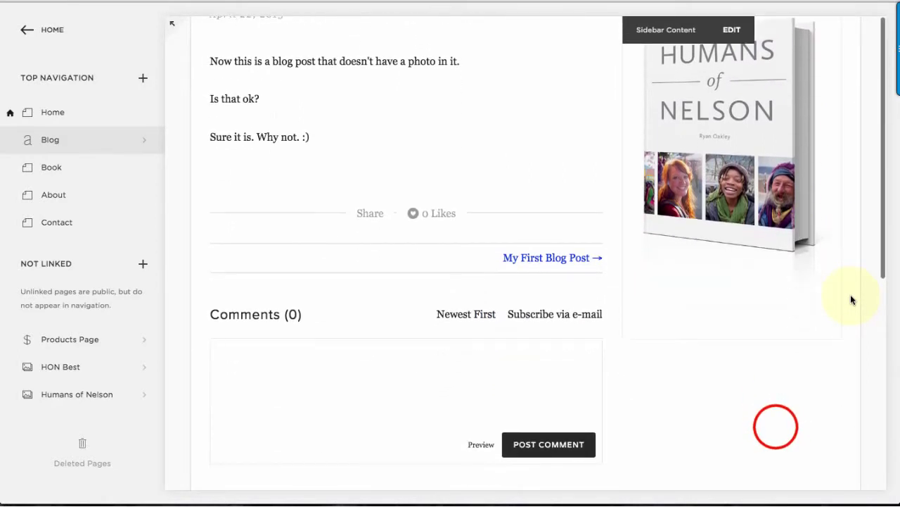
pyautogui.scroll(2, 775, 429)
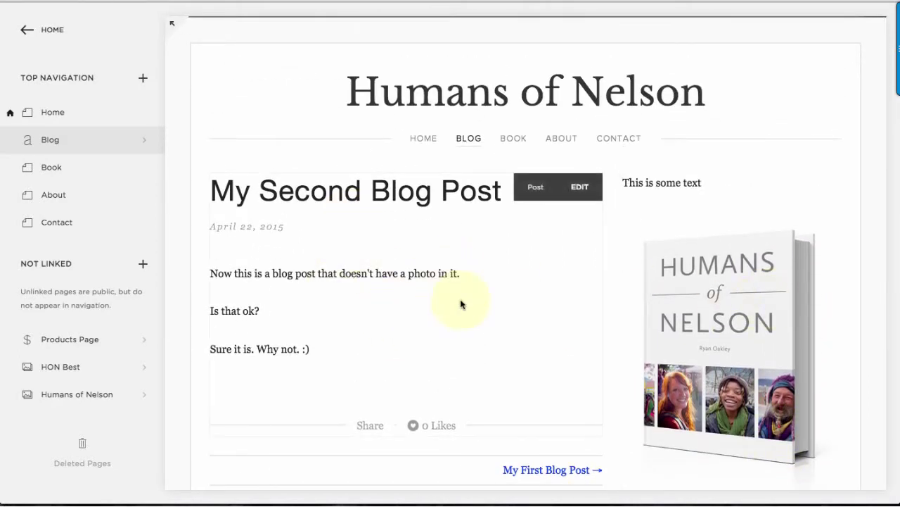
pyautogui.scroll(-2, 478, 342)
pyautogui.scroll(-3, 478, 343)
pyautogui.scroll(6, 476, 336)
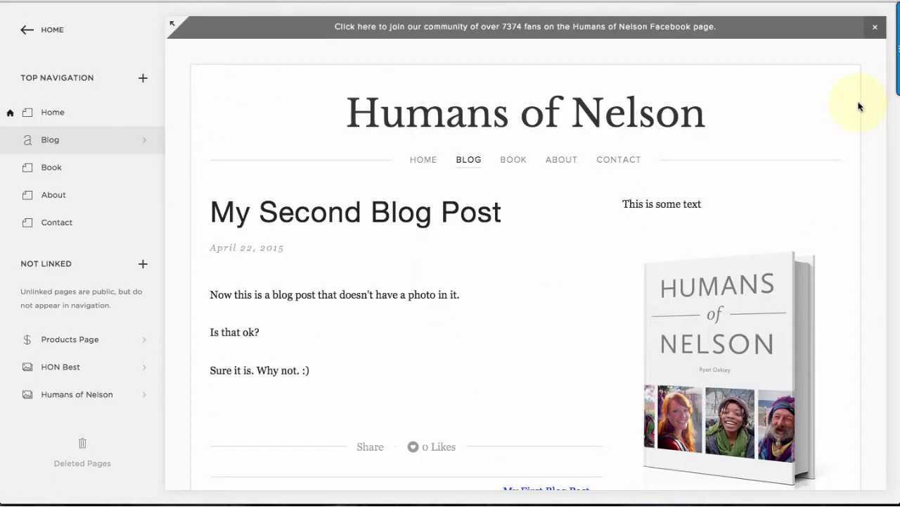